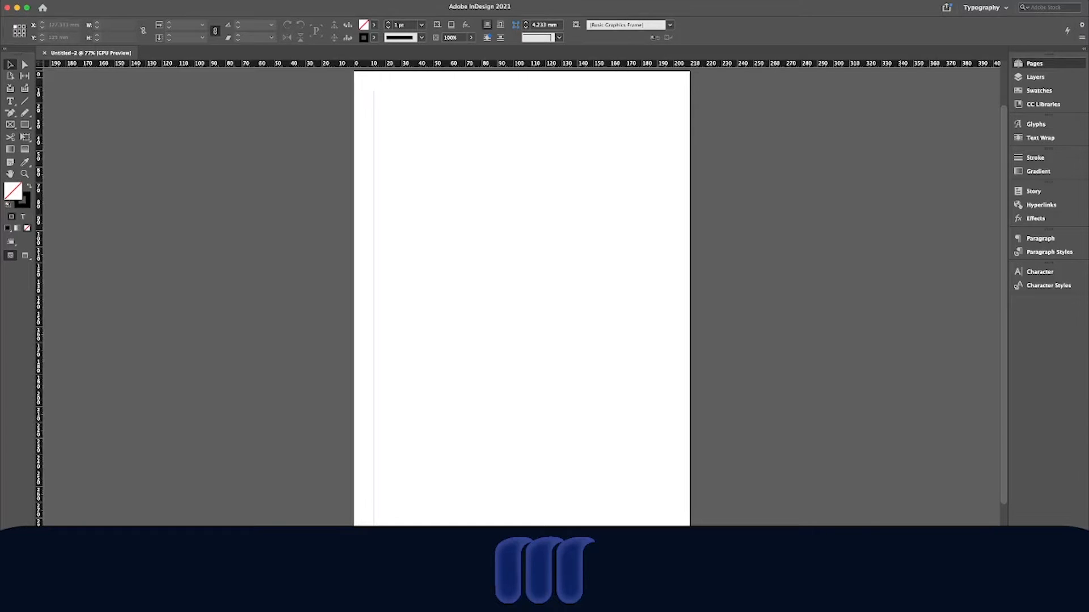
Step: Show the baseline grid and the vertical grid guides over the document page
key(alt+Page_Down)
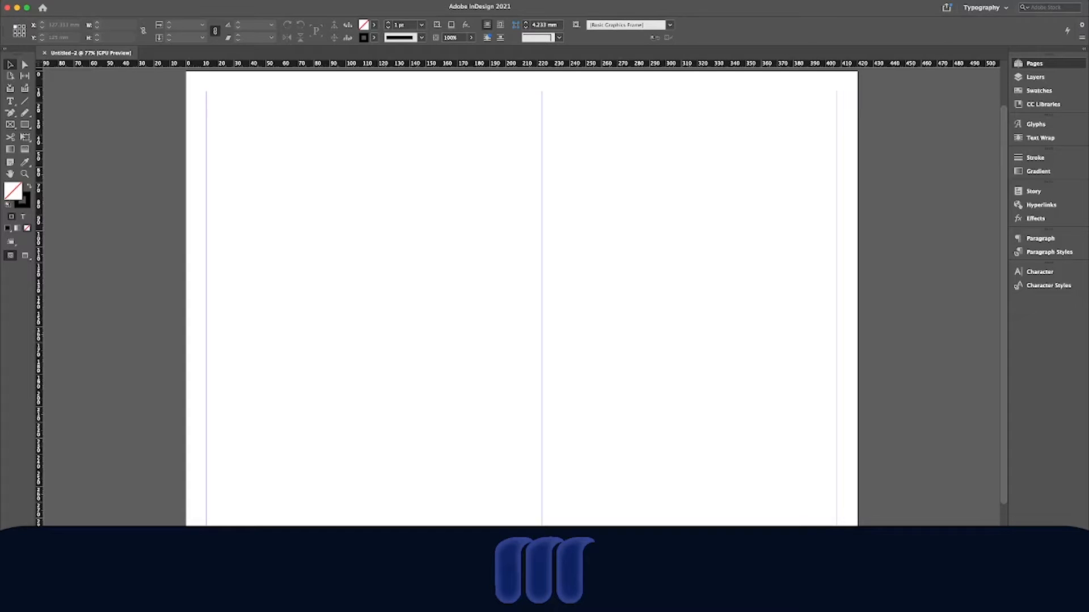
key(alt+super+apostrophe)
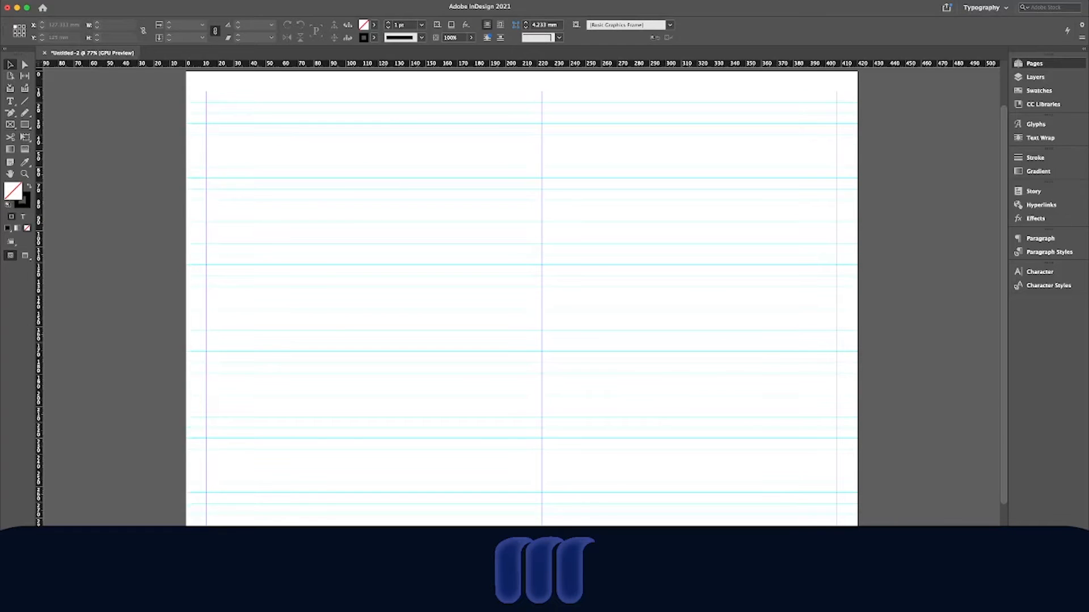
key(super+apostrophe)
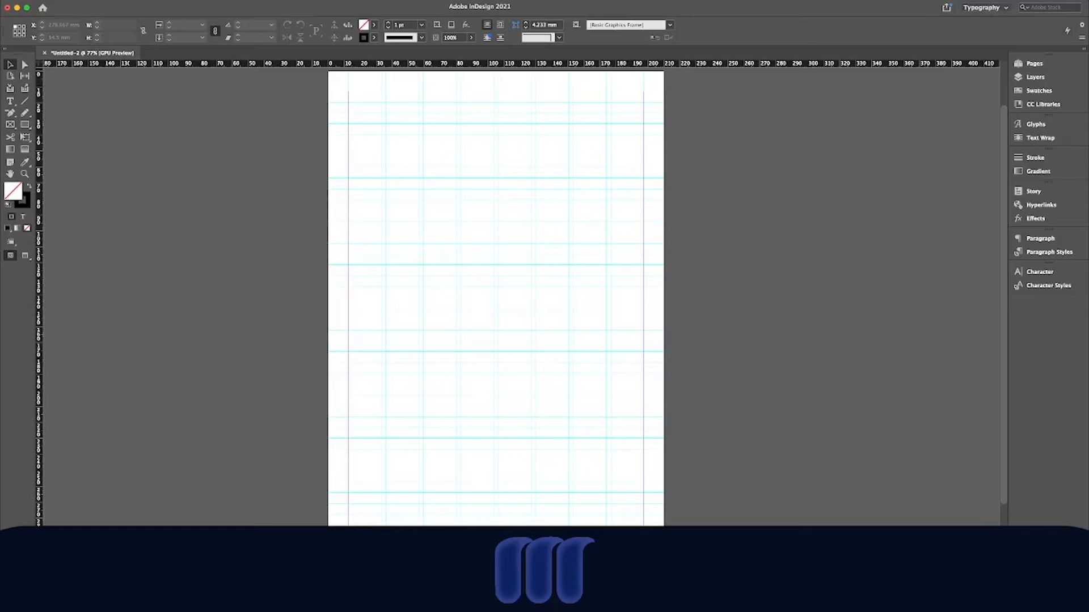
scroll(699, 186, down, 1)
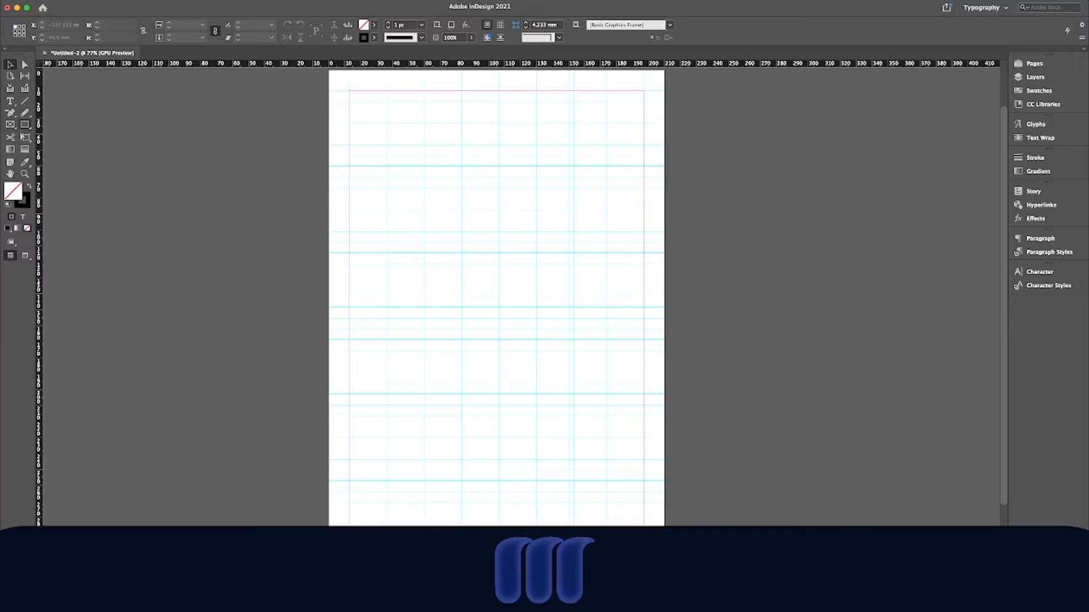
Step: Draw a square about 36 mm wide near the page's upper-left margin
key(t)
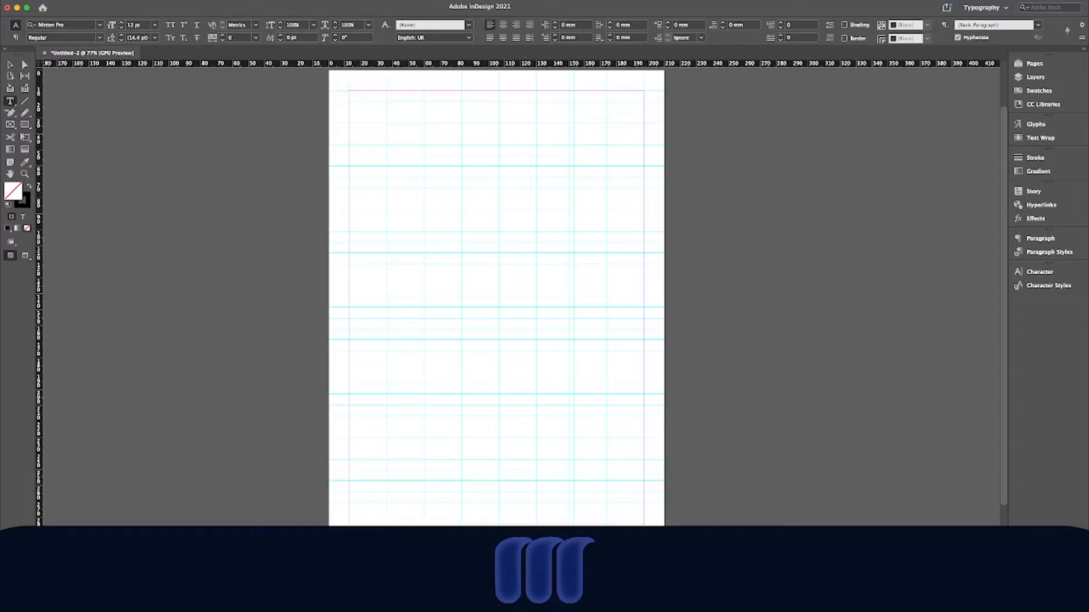
key(m)
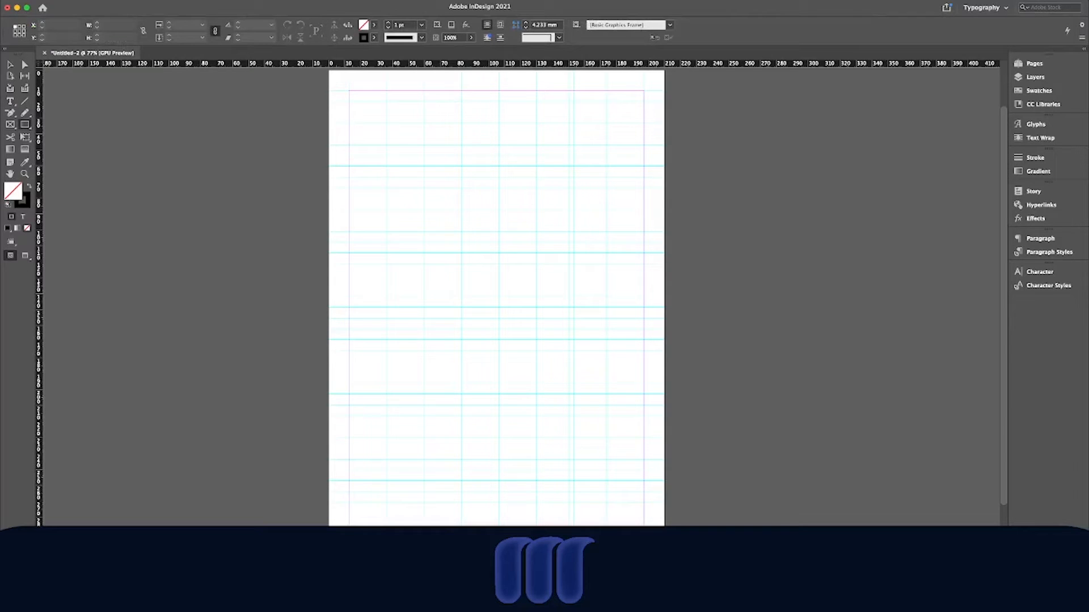
drag(378, 123, 437, 181)
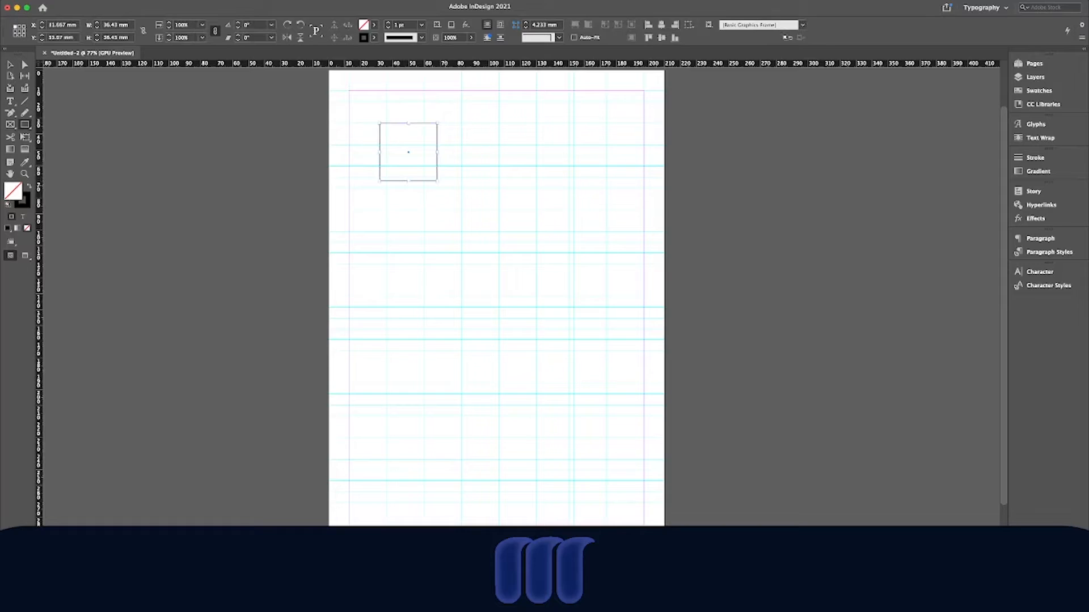
Step: Draw a circle about 52 mm in diameter and place it centred below the square
key(v)
key(l)
drag(500, 277, 584, 361)
key(v)
drag(542, 319, 408, 289)
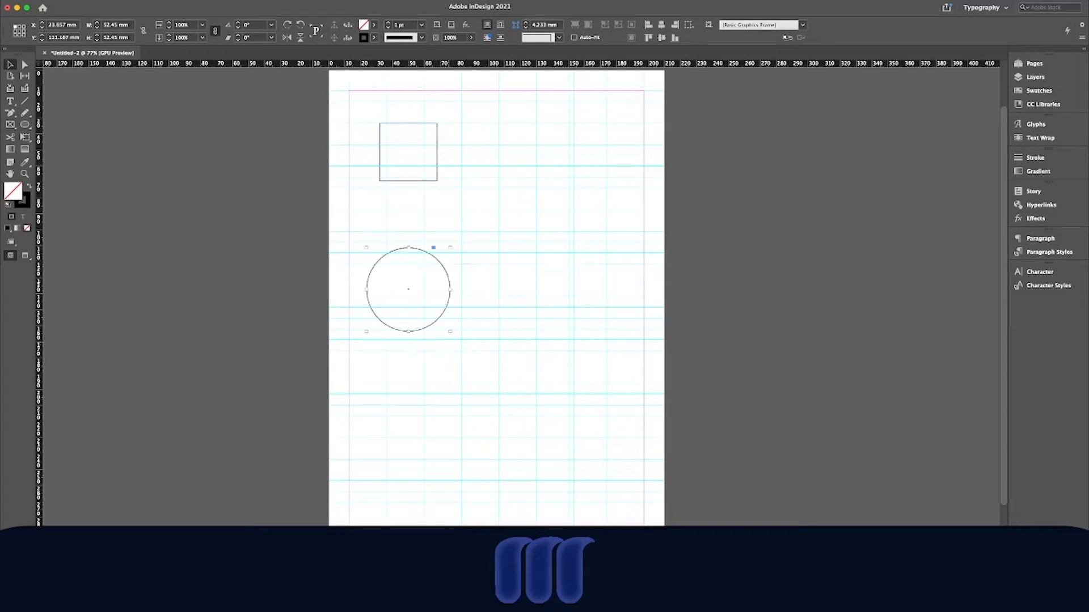
Step: Draw a hexagon about 47 mm wide and 41 mm high to the right of the circle
key(l)
drag(541, 220, 616, 287)
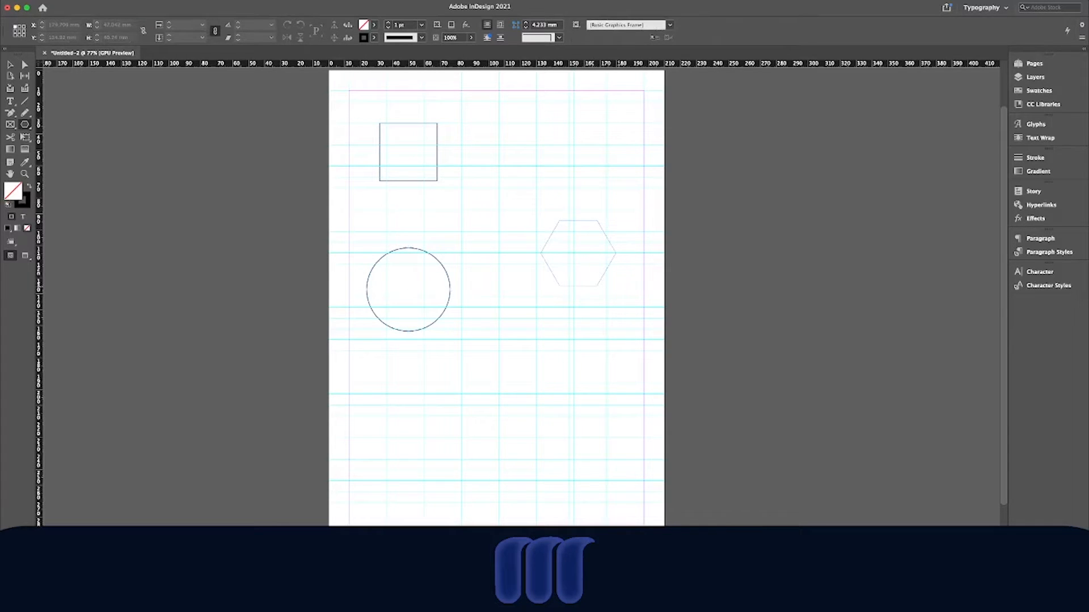
drag(616, 286, 616, 286)
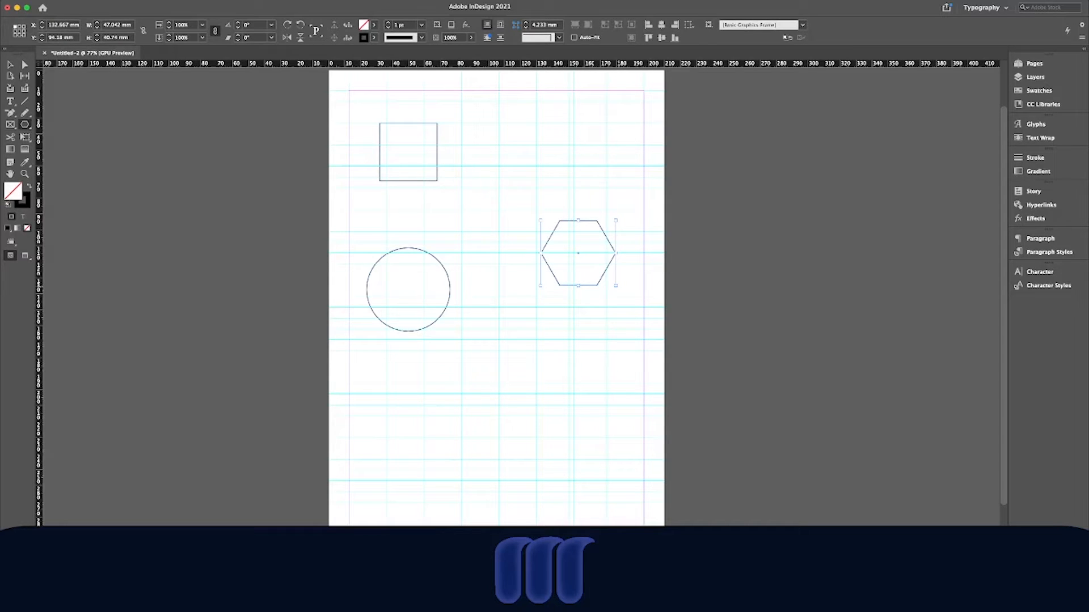
key(v)
click(512, 363)
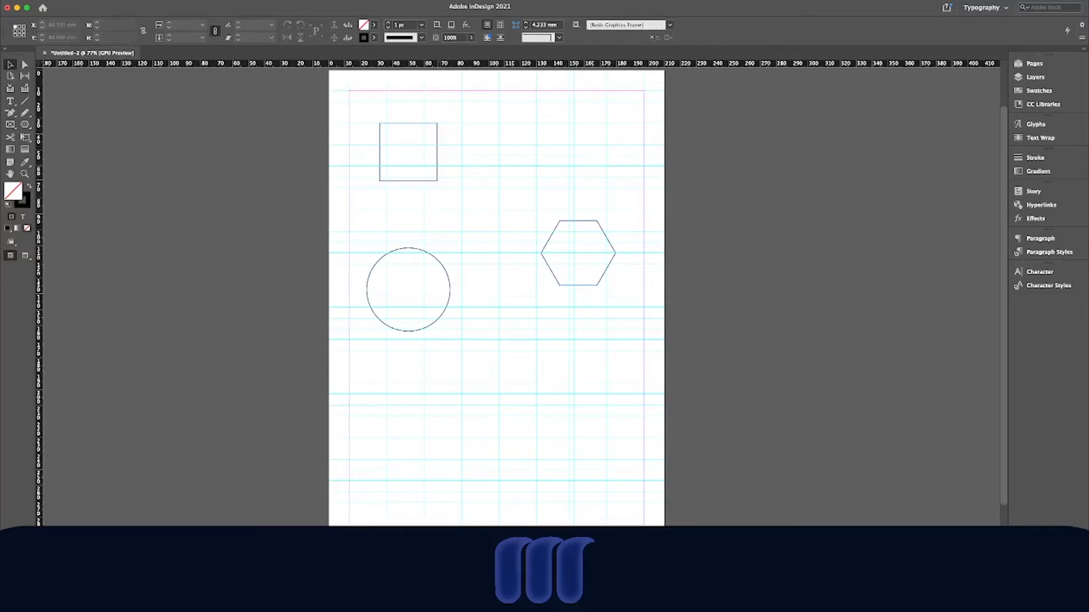
Step: Add the path text "Tutorial 01" to the square's outline, starting at its lower-left corner
key(t)
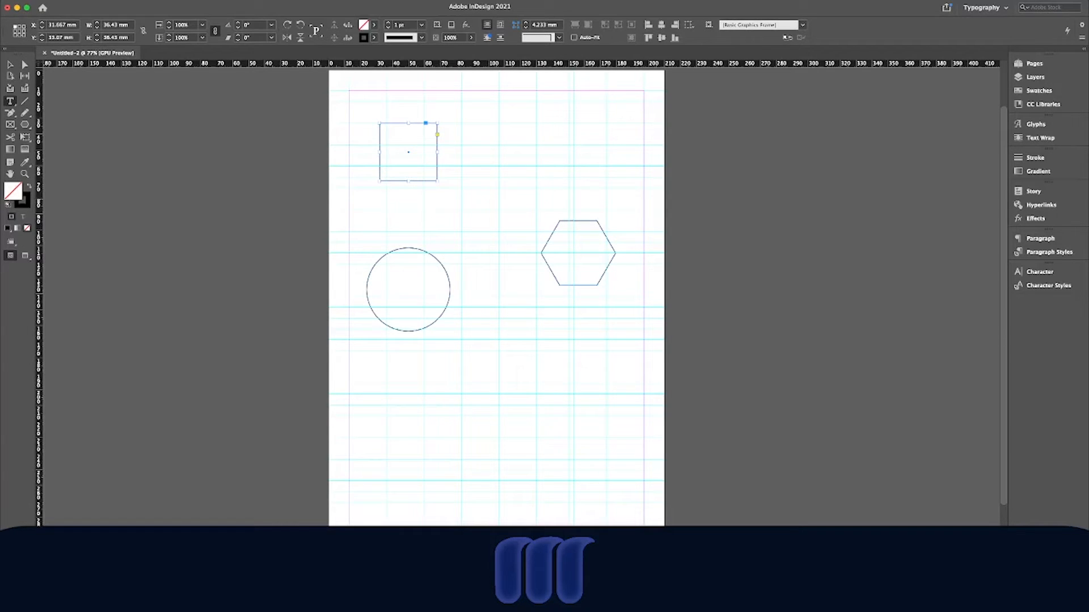
key(shift+t)
click(395, 123)
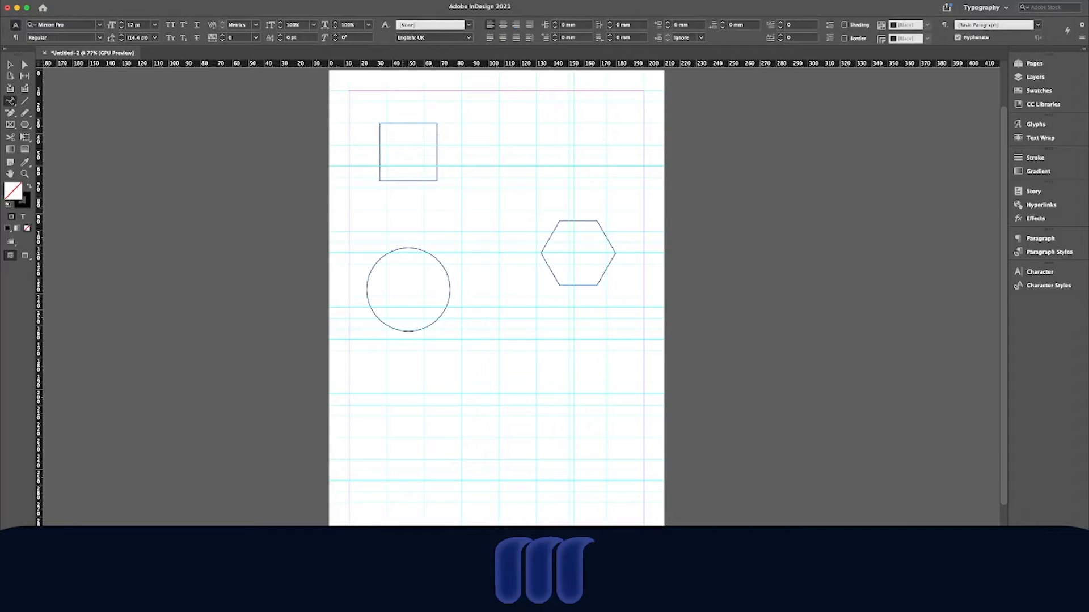
click(386, 182)
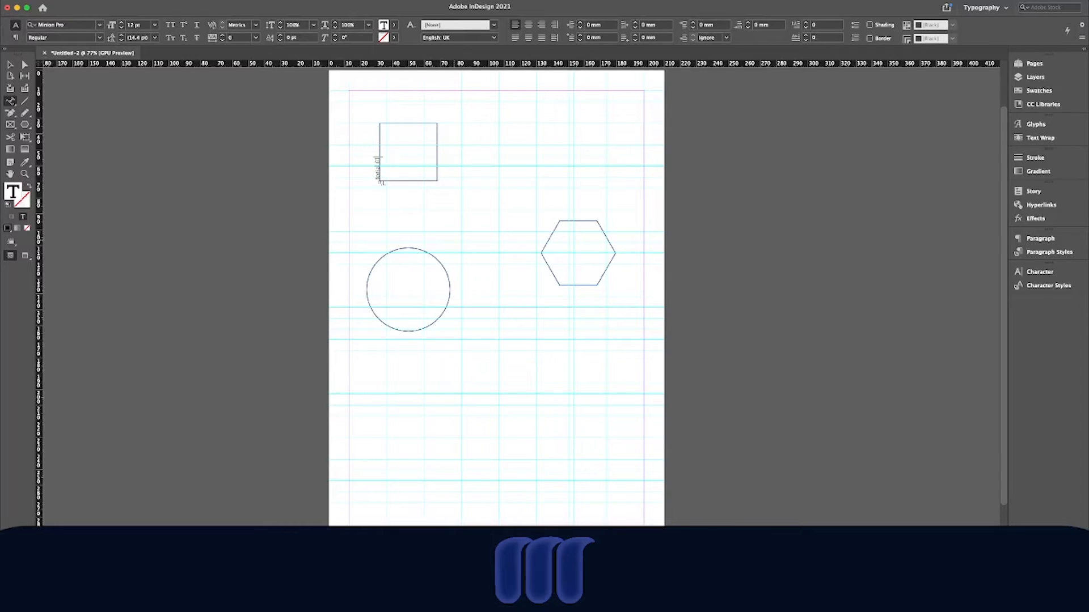
key(Escape)
click(384, 183)
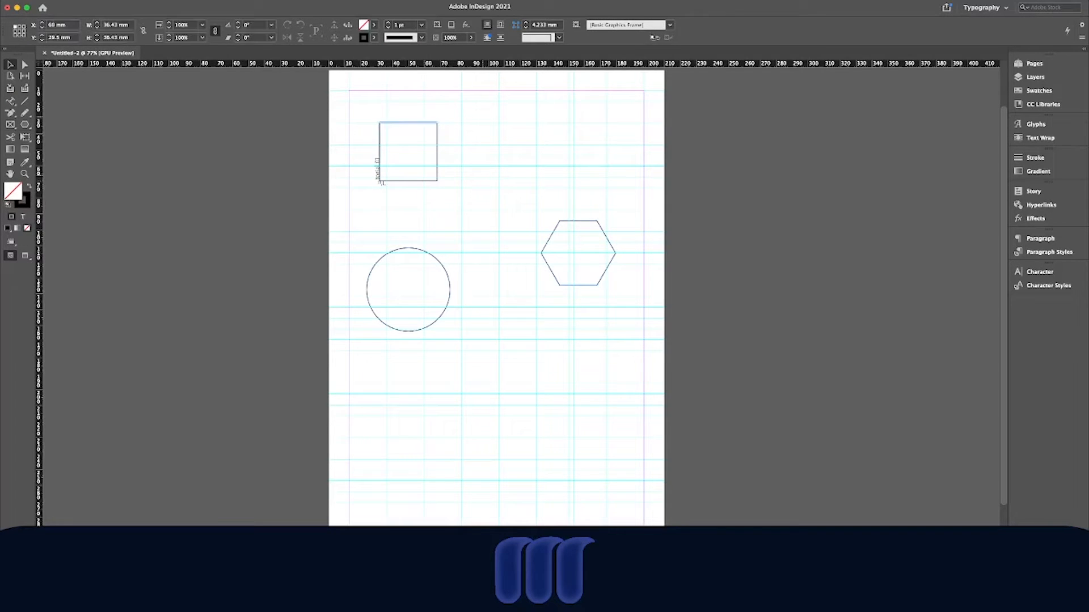
Step: Move the square with its text to the page's upper-right margin and rotate it to -90°
drag(381, 182, 581, 150)
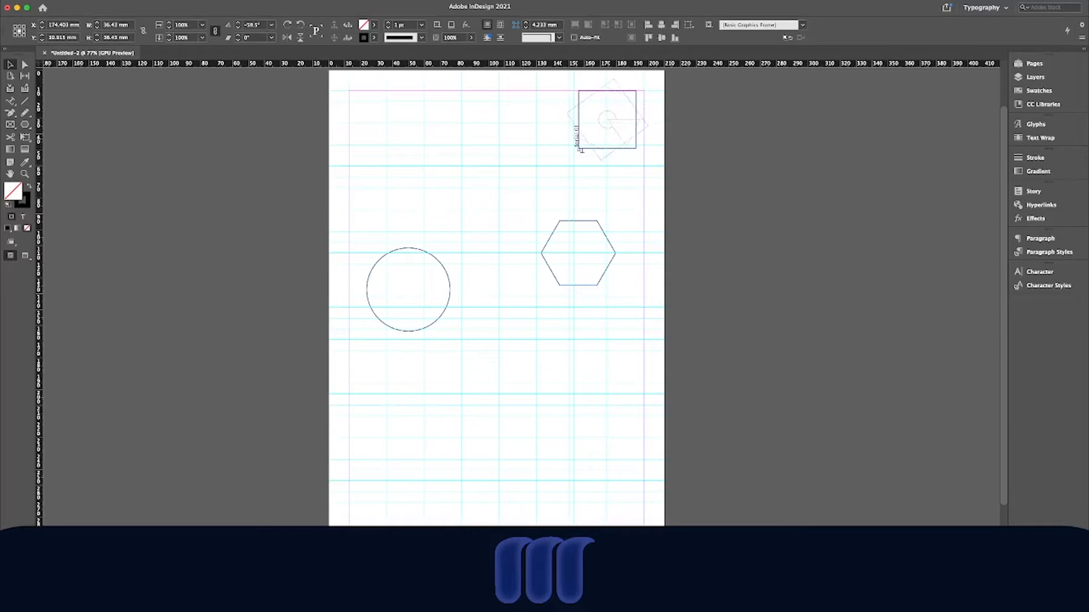
drag(581, 150, 576, 94)
click(558, 108)
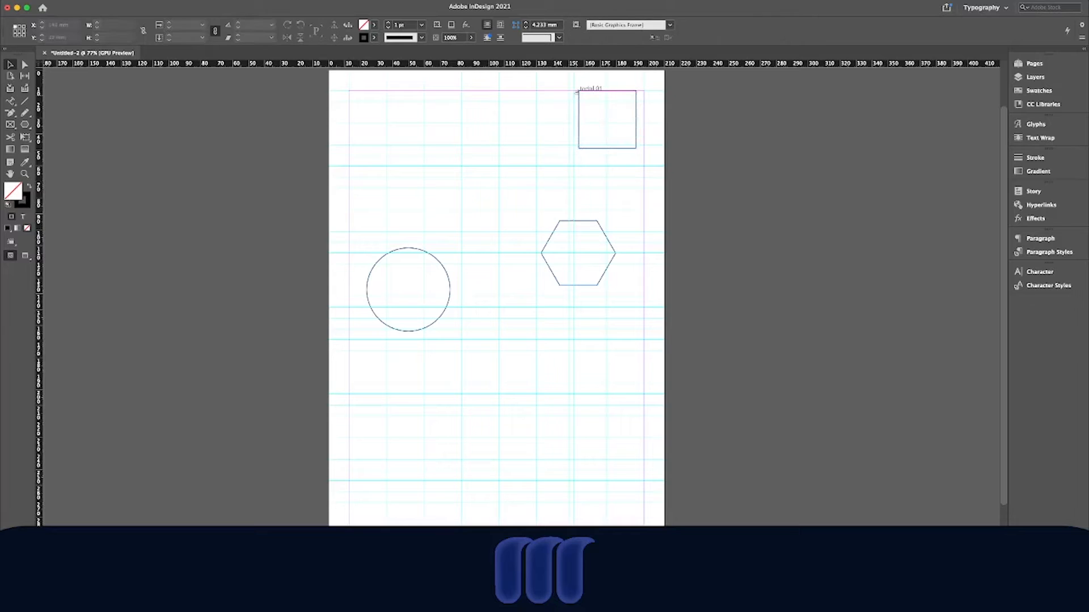
Step: Delete the empty text frame beside the page and shift "Tutorial 01" to the middle of the square's top edge
click(578, 102)
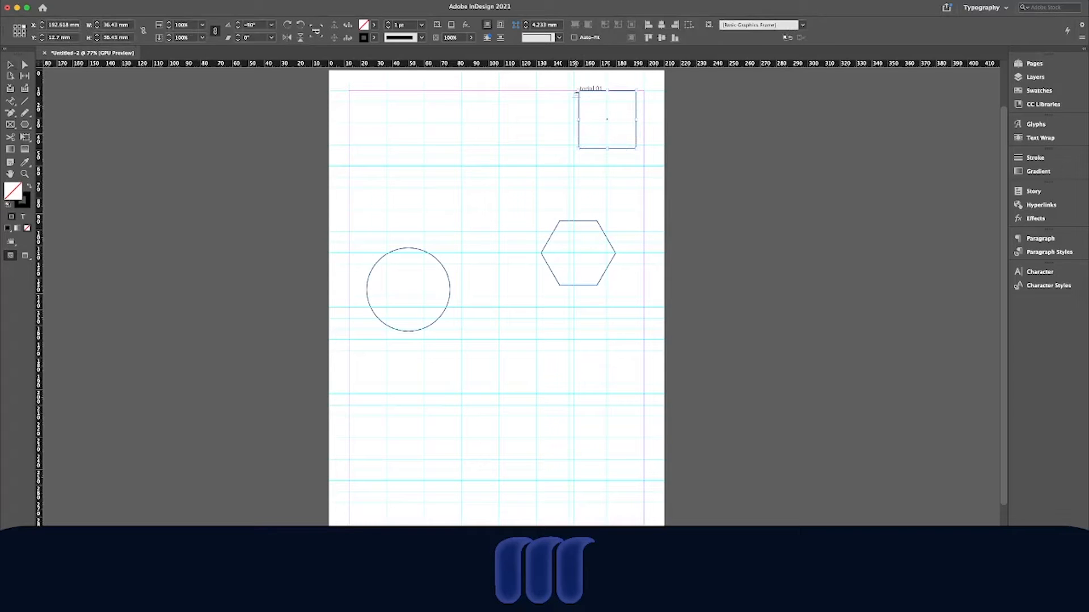
key(super+equal)
key(super+equal)
key(super+equal)
key(super+equal)
key(super+equal)
key(super+equal)
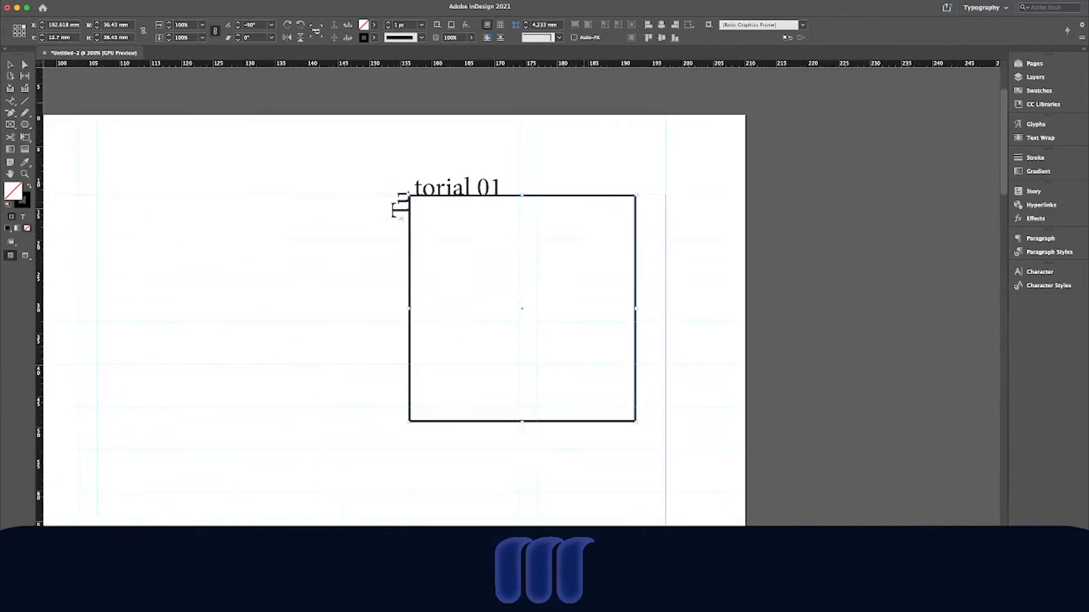
click(901, 205)
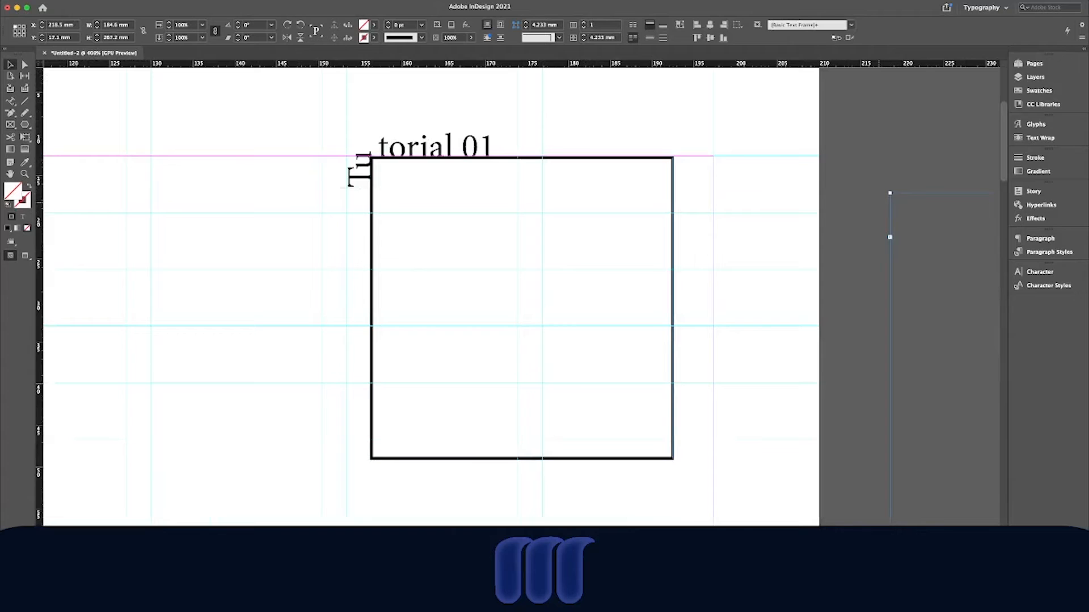
key(Delete)
key(t)
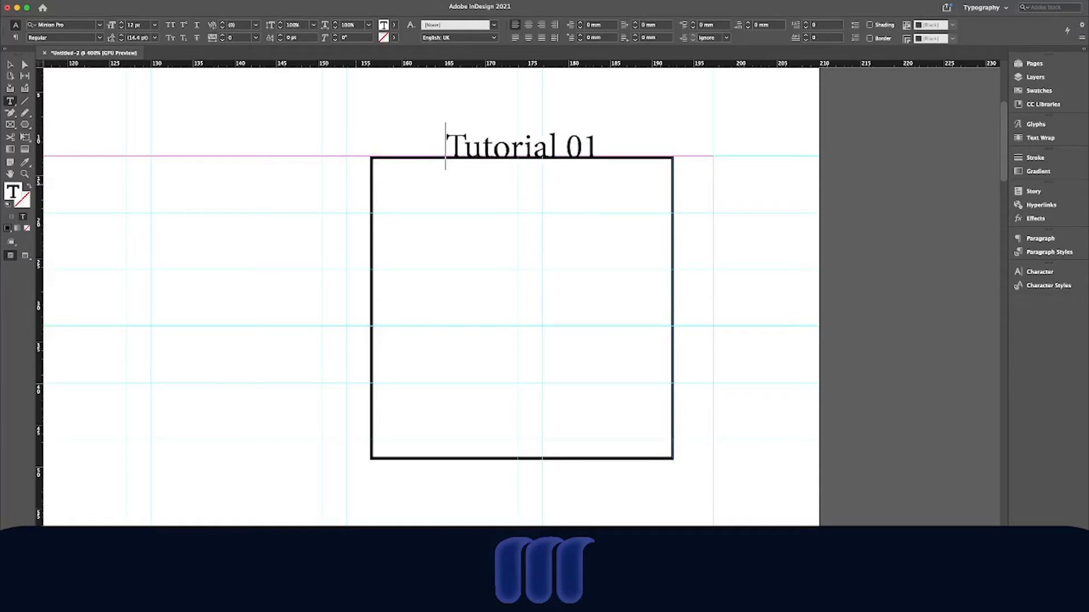
key(Escape)
click(687, 216)
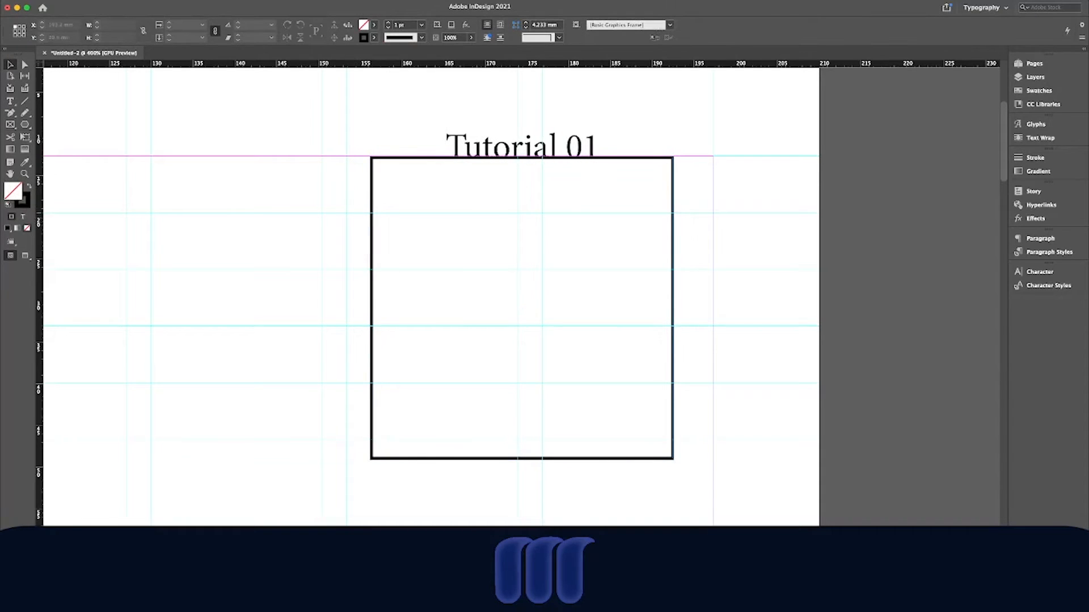
Step: Remove the square's stroke, keeping its path text, and check the page in preview mode
click(673, 222)
key(x)
key(Delete)
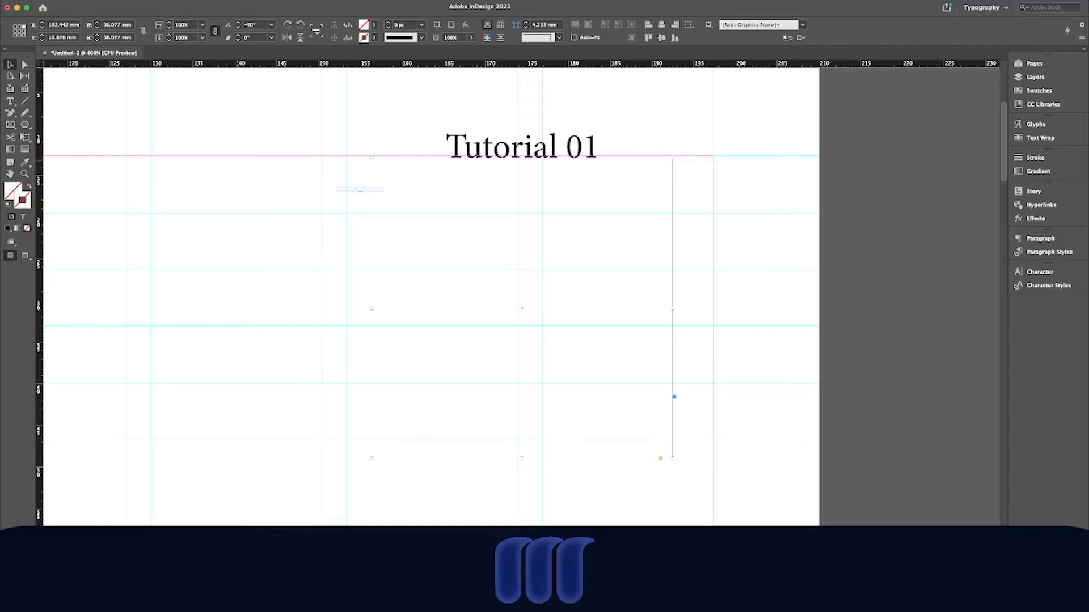
key(w)
key(w)
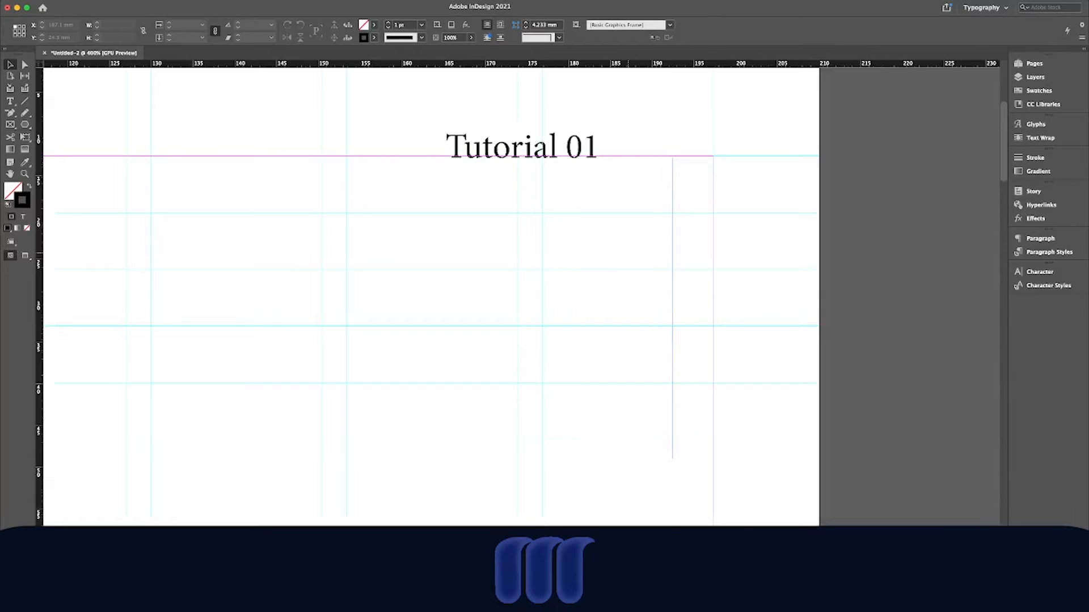
Step: Move the circle up and right so its top aligns with the hexagon's top on the grid
key(super+minus)
key(super+minus)
scroll(628, 254, down, 12)
scroll(627, 254, left, 5)
scroll(628, 253, up, 8)
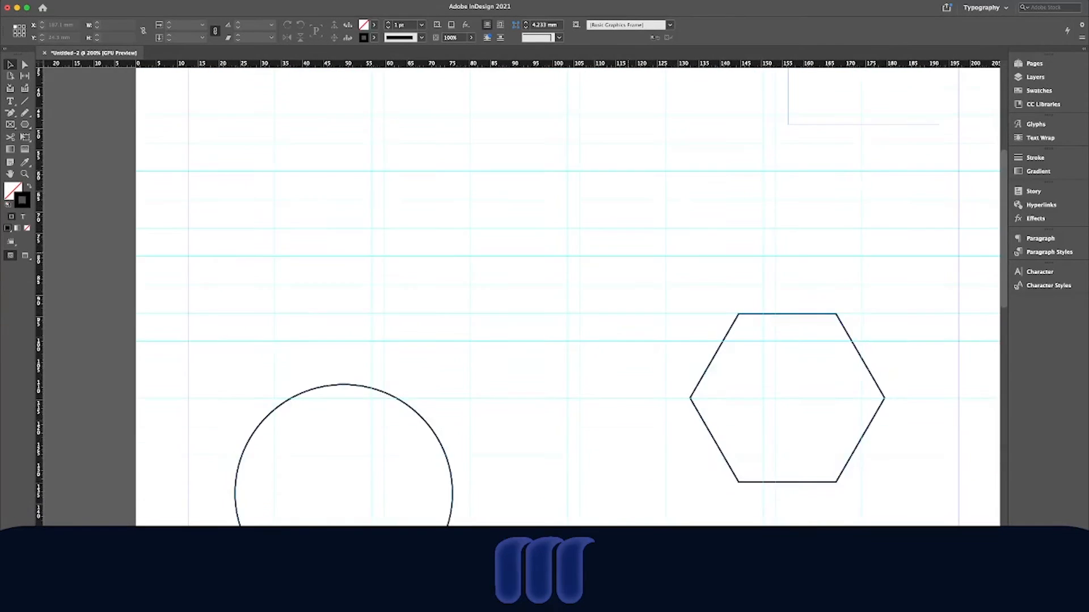
scroll(628, 253, left, 3)
scroll(628, 254, up, 4)
scroll(627, 253, down, 9)
drag(515, 270, 567, 200)
click(567, 244)
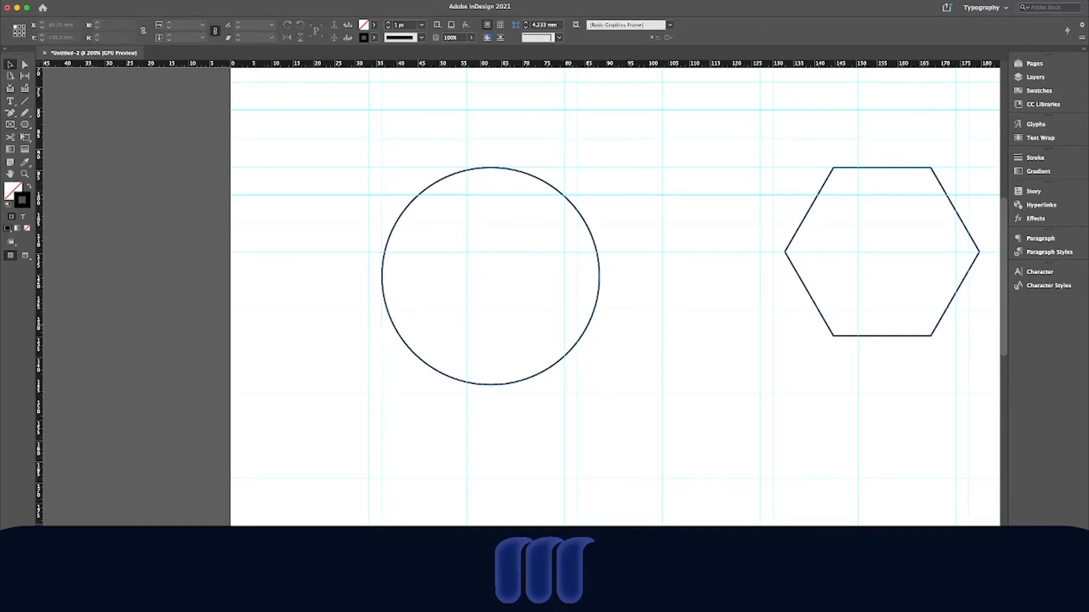
Step: Enlarge the circle proportionally to about 54 mm in diameter to fit the grid
click(568, 353)
drag(600, 385, 608, 394)
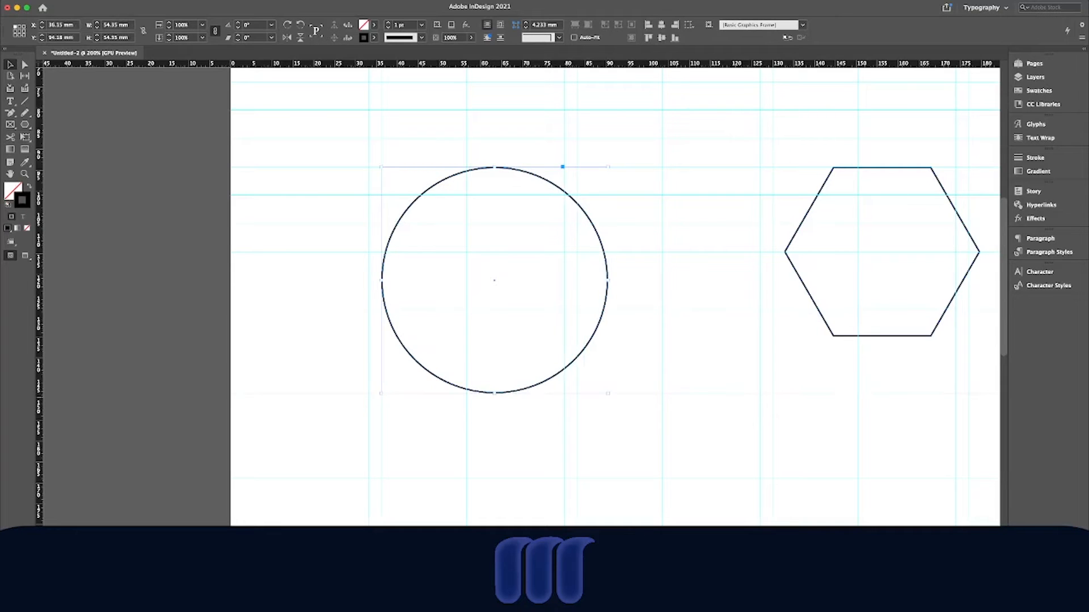
click(646, 404)
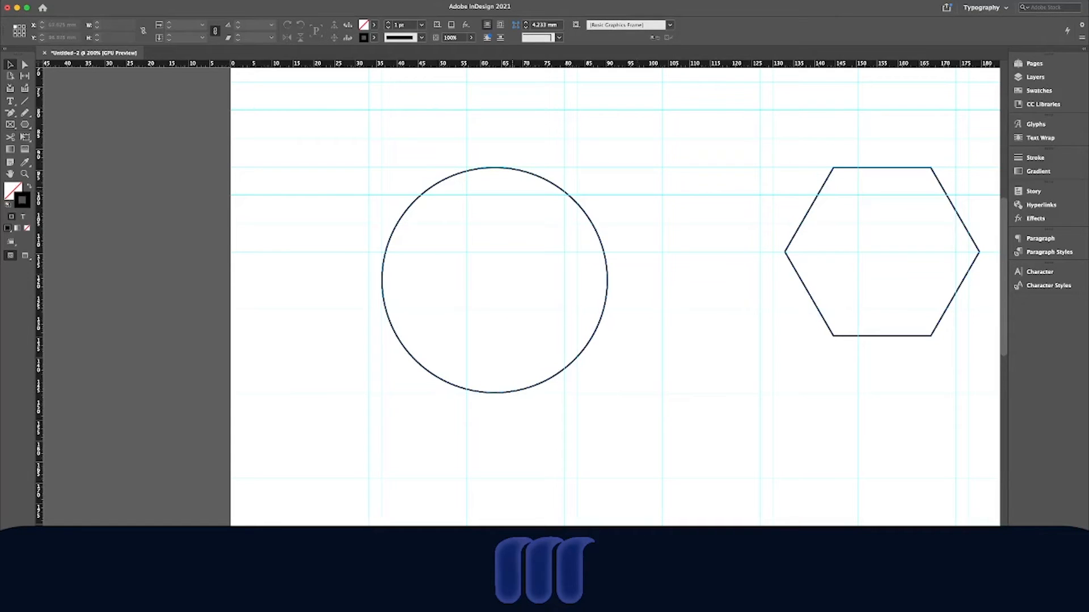
Step: Use the Type on a Path tool to add the text "Subscribe" along the circle, starting at its top
key(t)
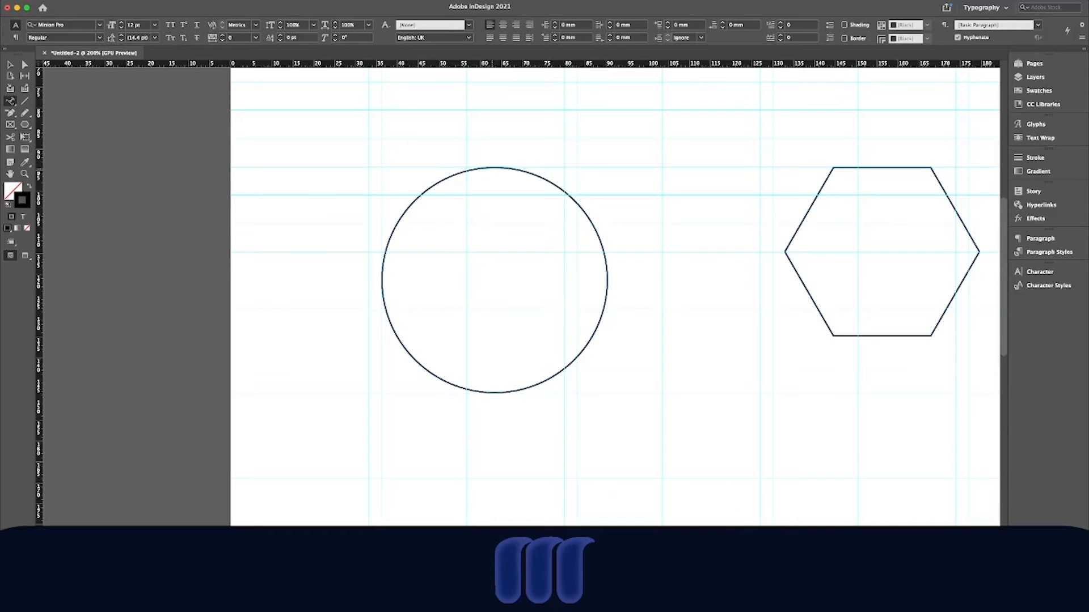
key(super+equal)
key(super+equal)
key(super+equal)
scroll(493, 169, up, 15)
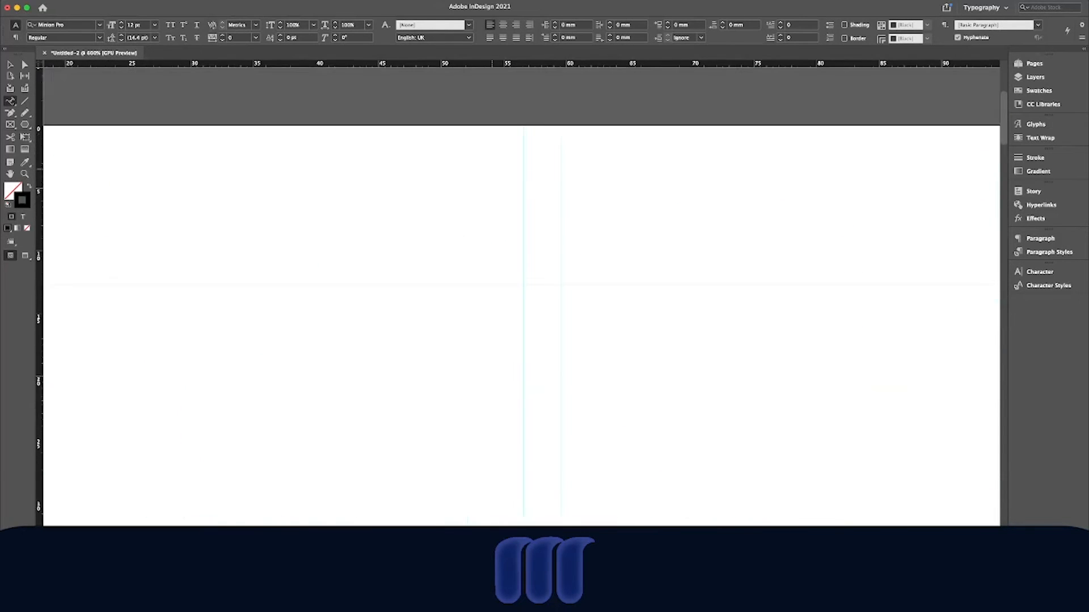
scroll(521, 295, down, 10)
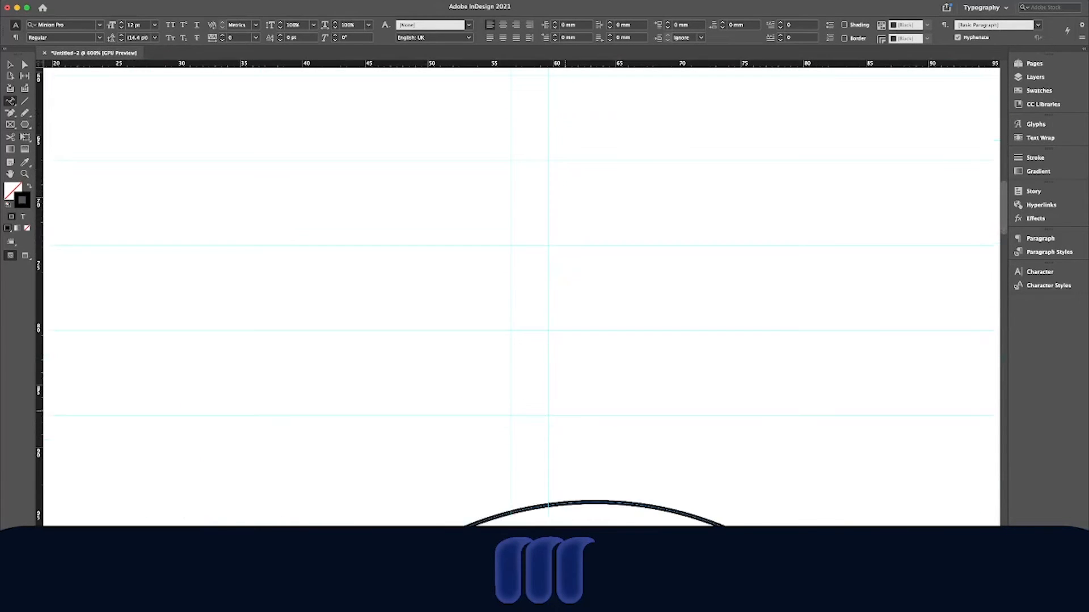
scroll(521, 295, down, 12)
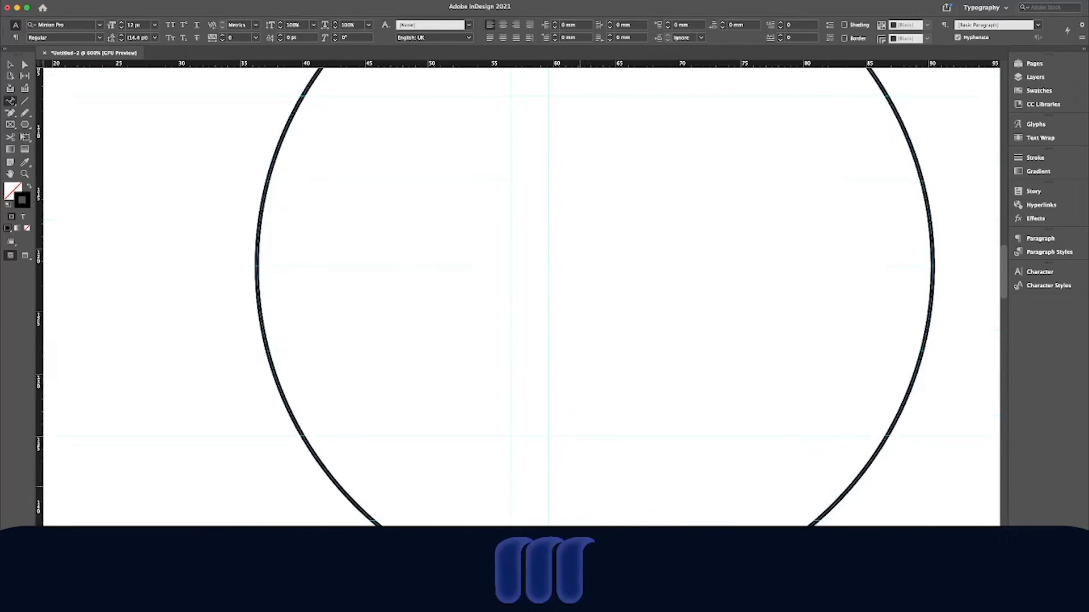
scroll(520, 295, up, 2)
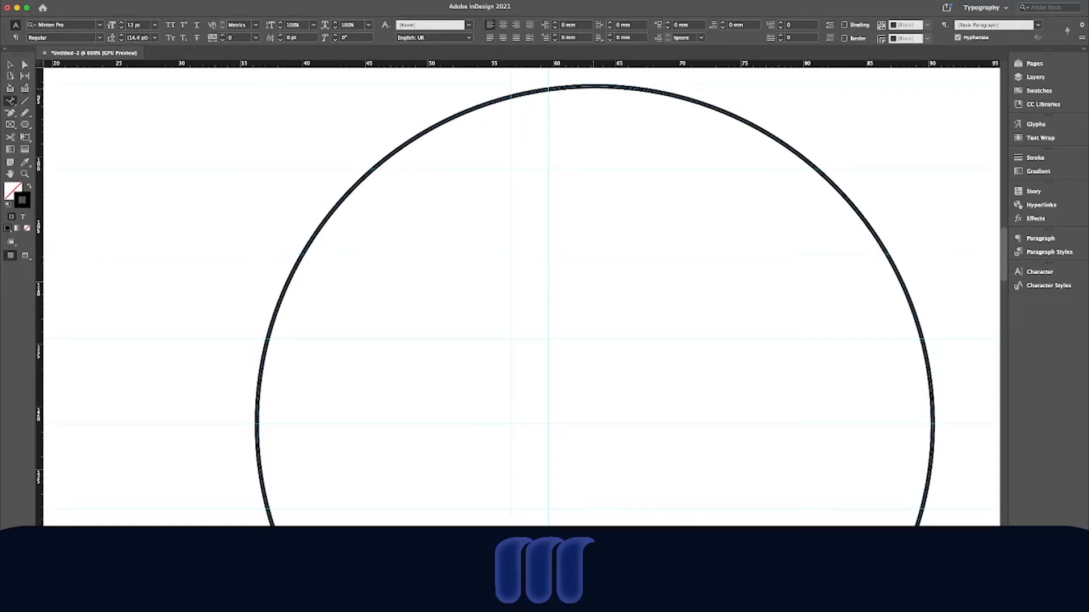
key(super+minus)
key(super+minus)
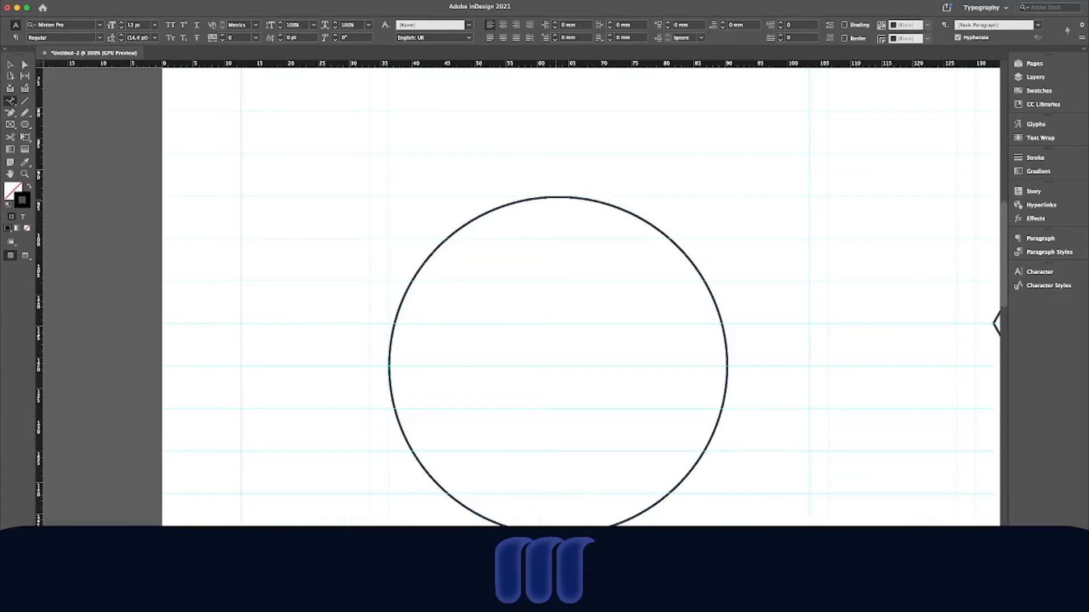
click(556, 198)
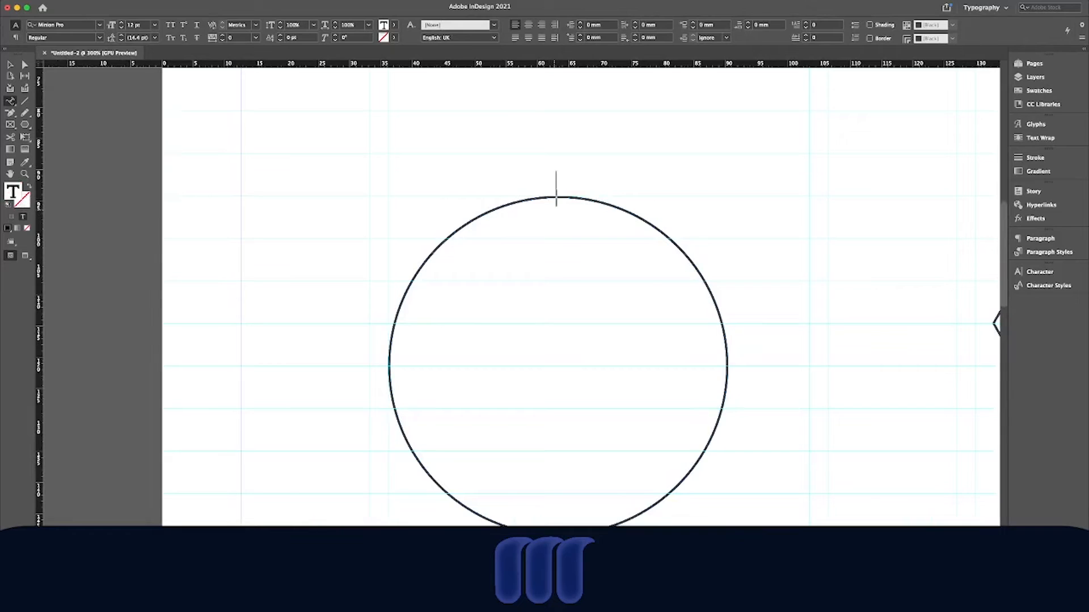
text(Subscri)
key(super+z)
key(super+a)
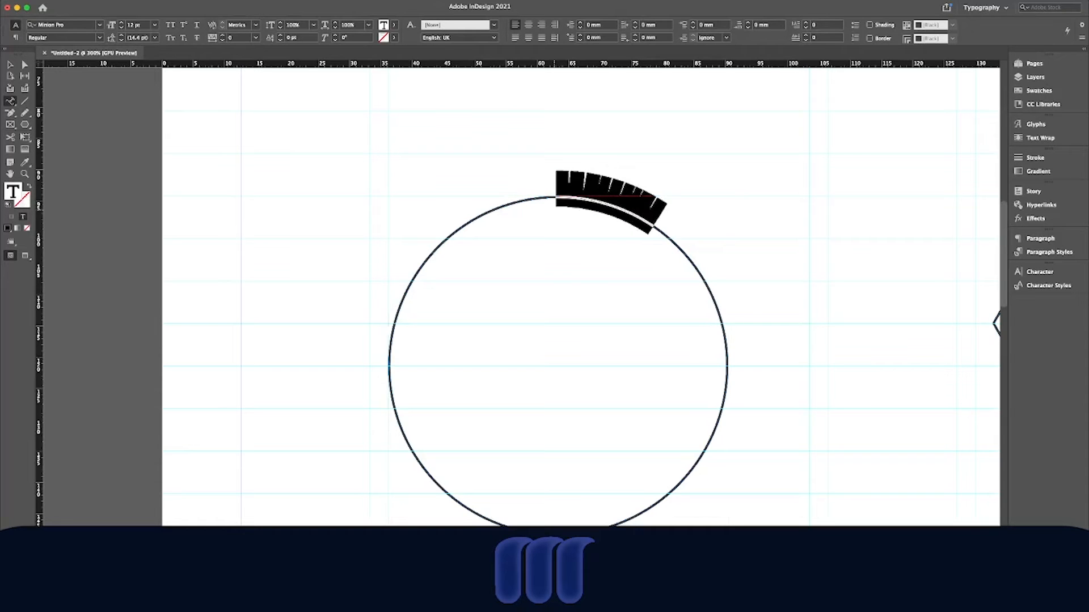
Step: Extend the circle's path text to read "Subscribe to MidgeDesigns"
scroll(579, 295, down, 1)
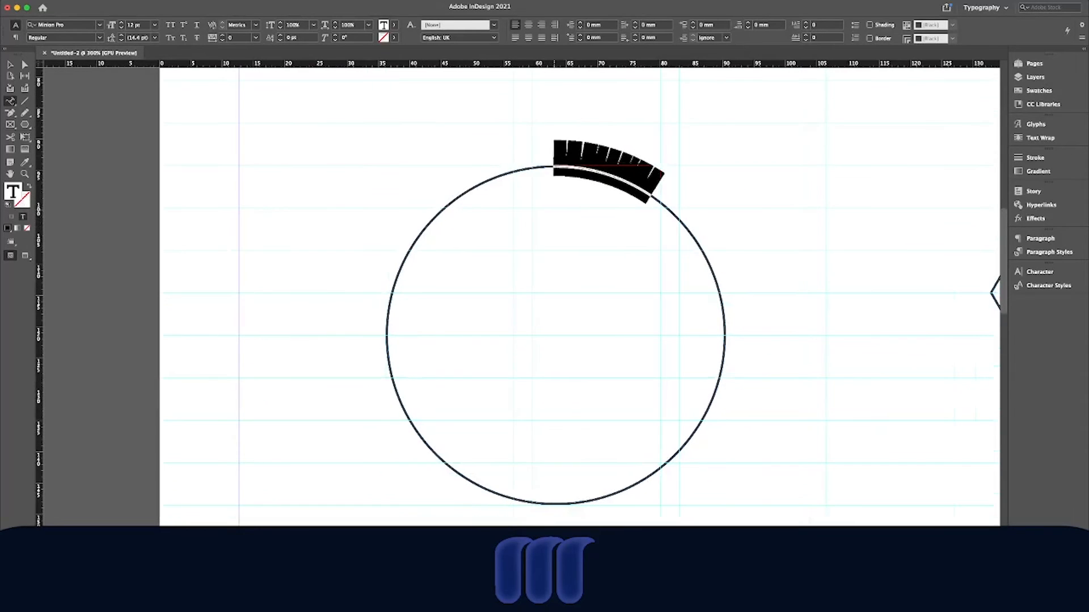
key(super+minus)
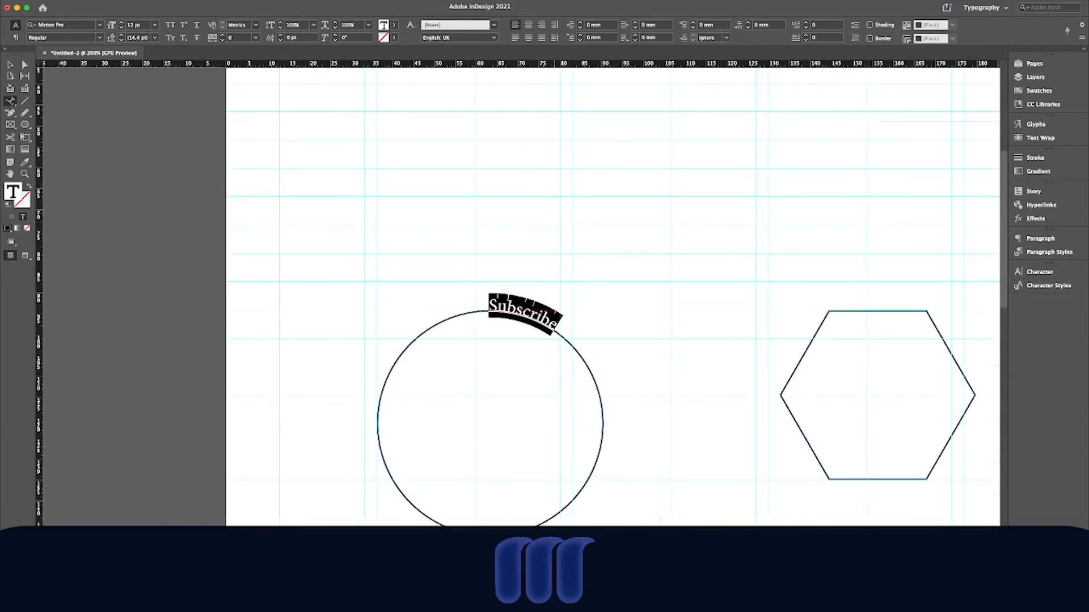
click(554, 330)
text(to)
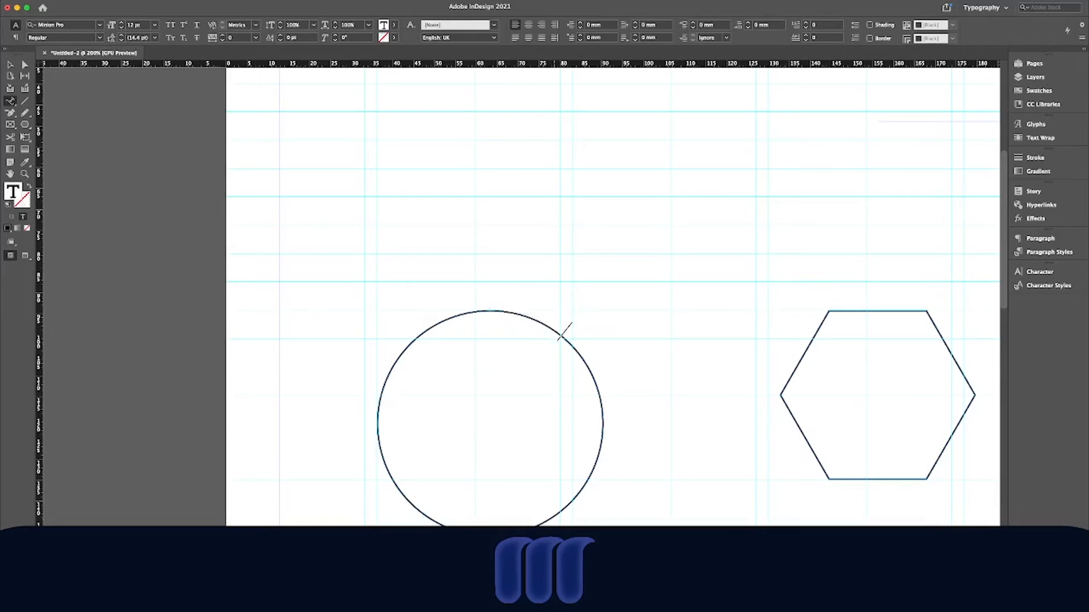
text( MidgeDesi)
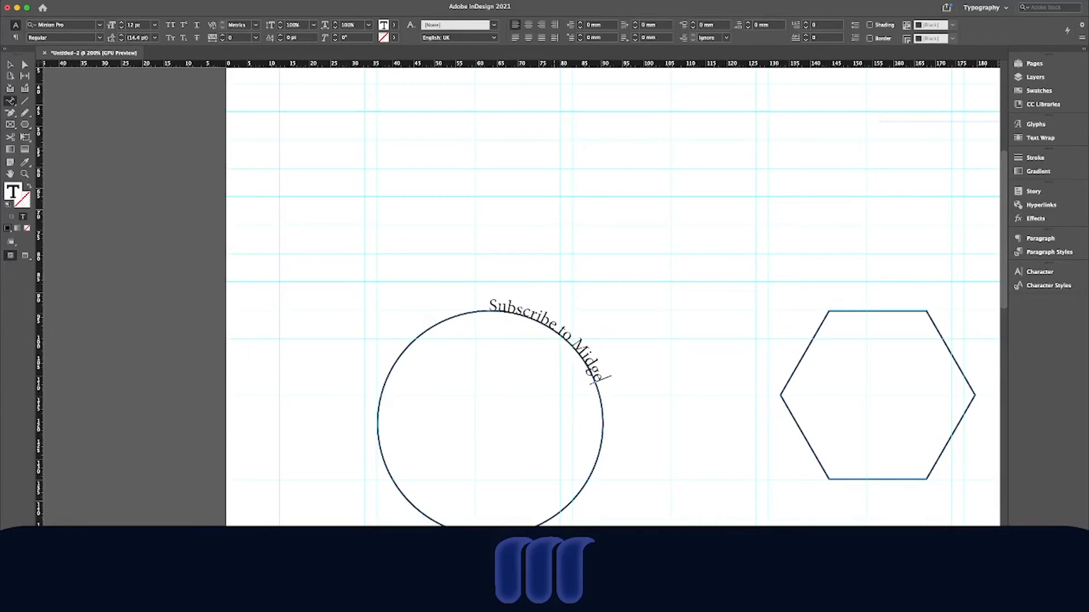
text(gns)
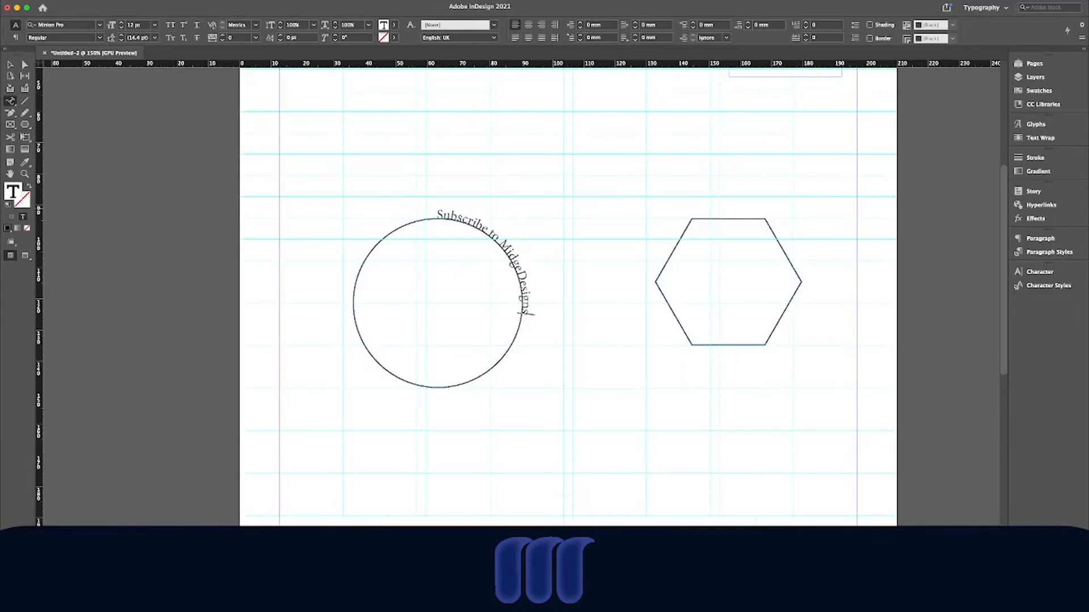
Step: Set all of the circle's path text in the Biger Over font at 16 pt
key(super+minus)
key(super+a)
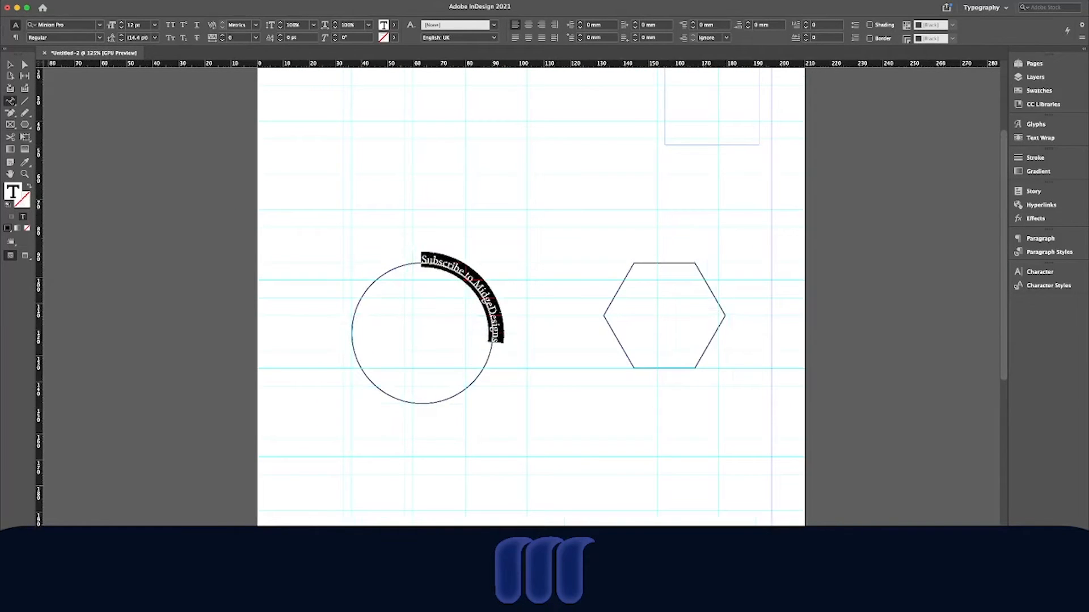
click(99, 25)
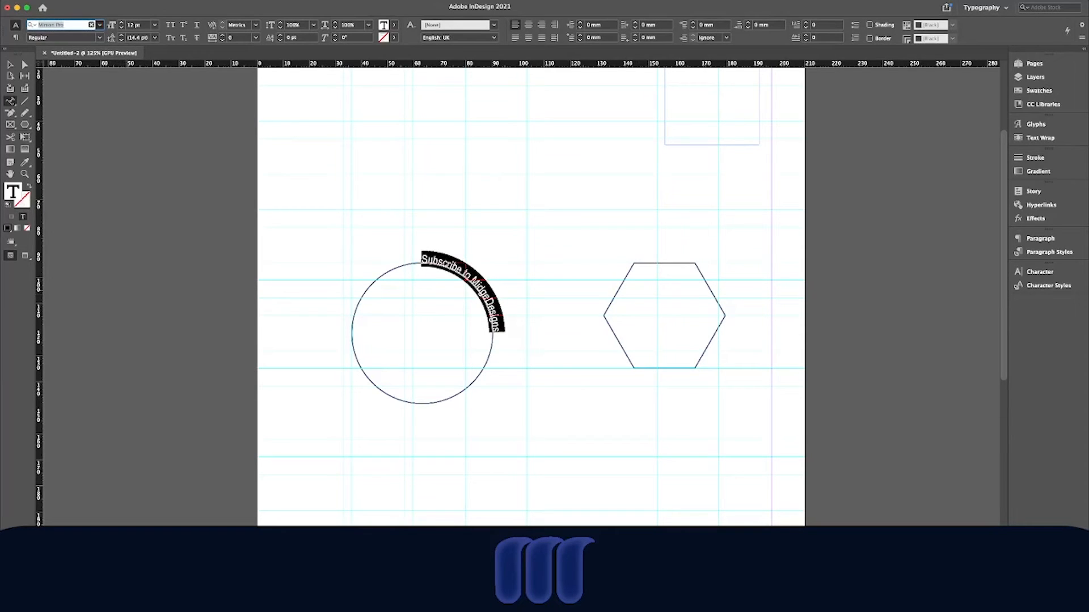
key(Return)
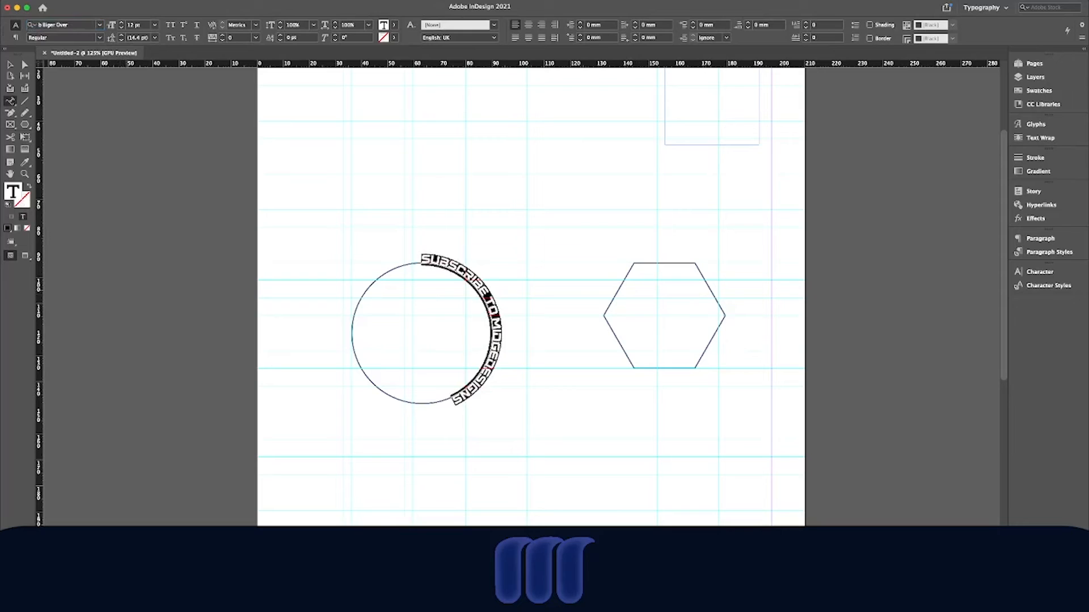
key(super+shift+period)
key(super+shift+period)
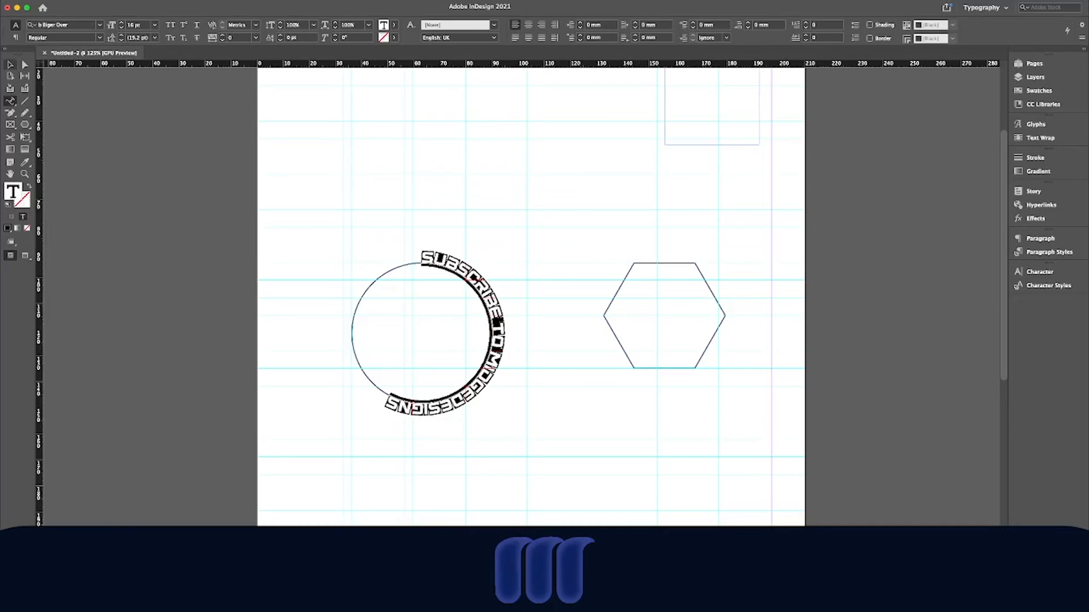
key(Escape)
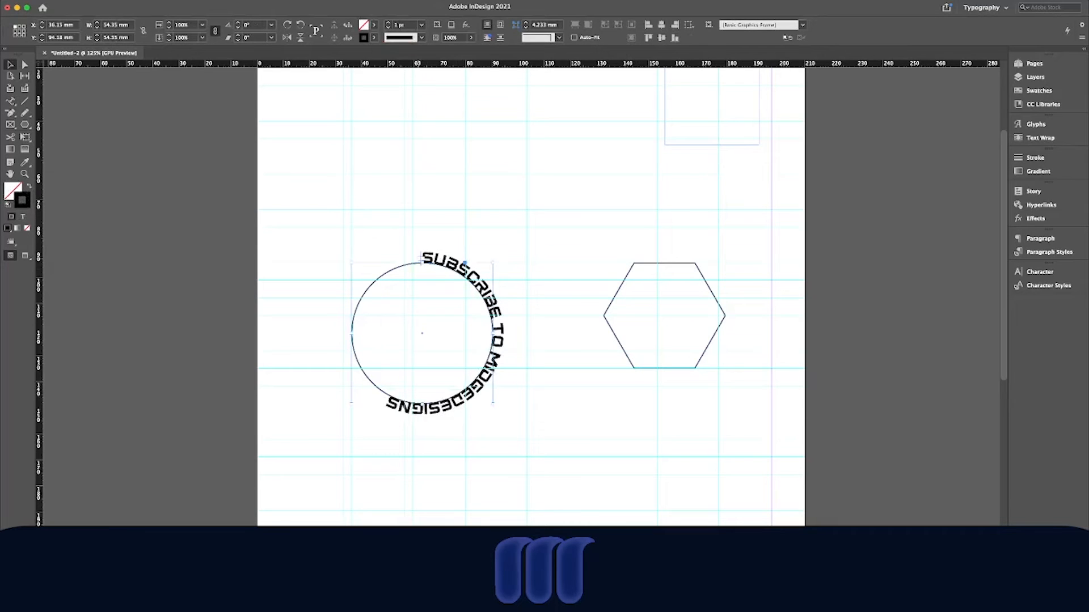
Step: Try placing the circle's text in a separate text frame above the circle, and restore it to the path
key(super+z)
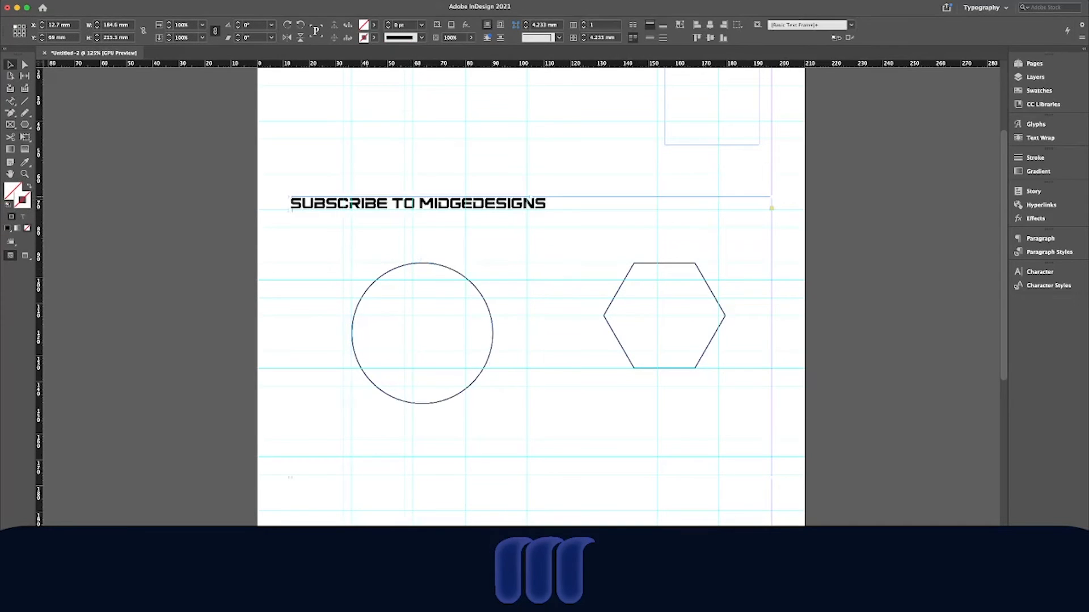
key(super+shift+z)
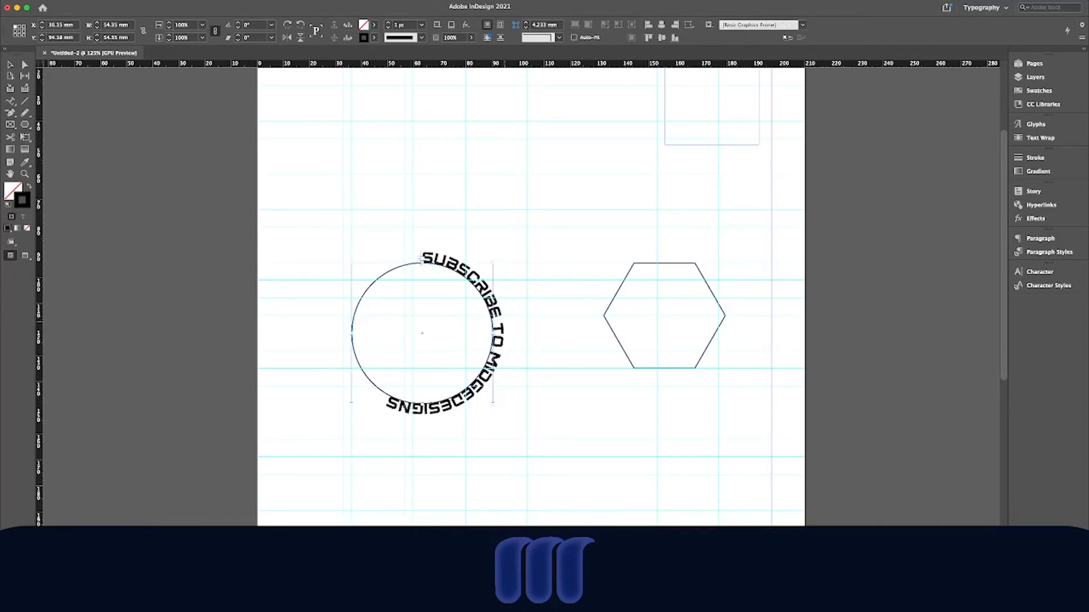
key(super+z)
key(super+shift+z)
key(super+z)
key(super+shift+z)
Step: Slide the start of the path text clockwise to the circle's lower-right part, so the text ends at the circle's top
drag(421, 256, 479, 273)
key(space)
key(super+z)
key(super+z)
key(super+z)
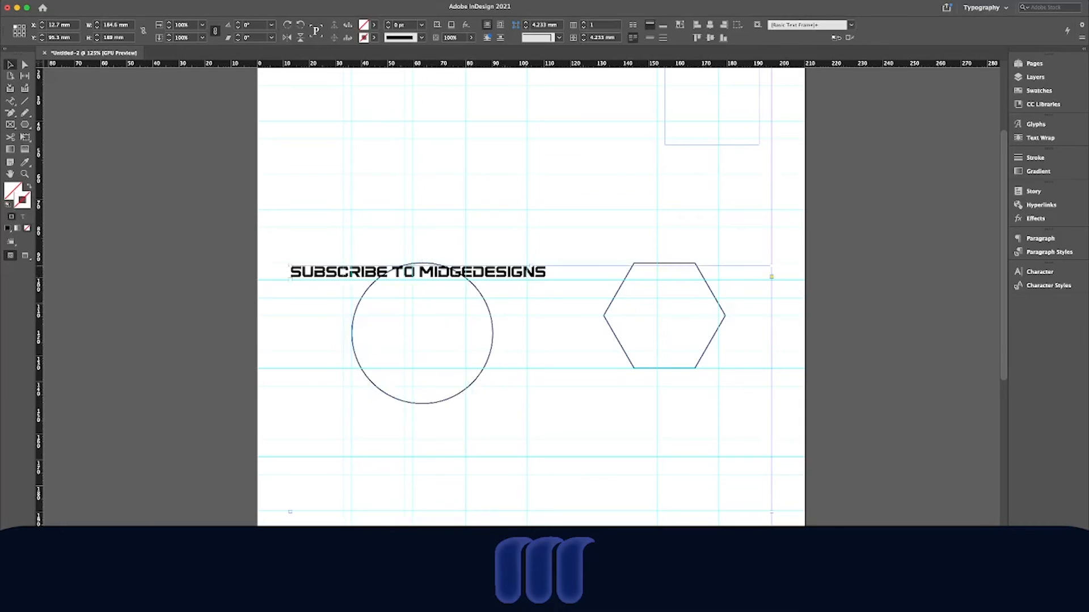
key(super+shift+z)
key(super+shift+z)
key(super+shift+z)
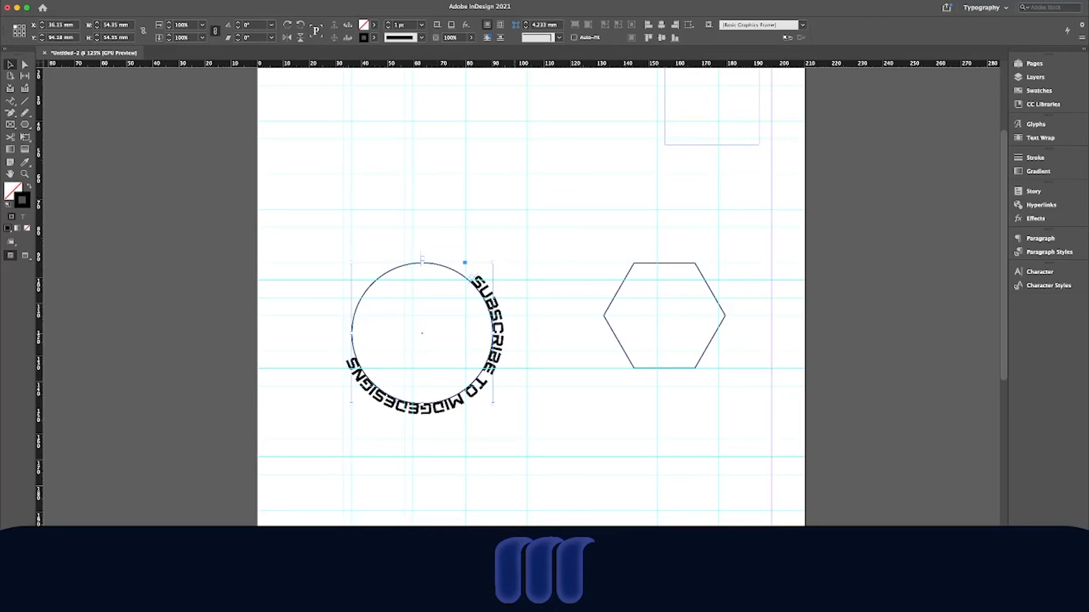
drag(471, 277, 461, 398)
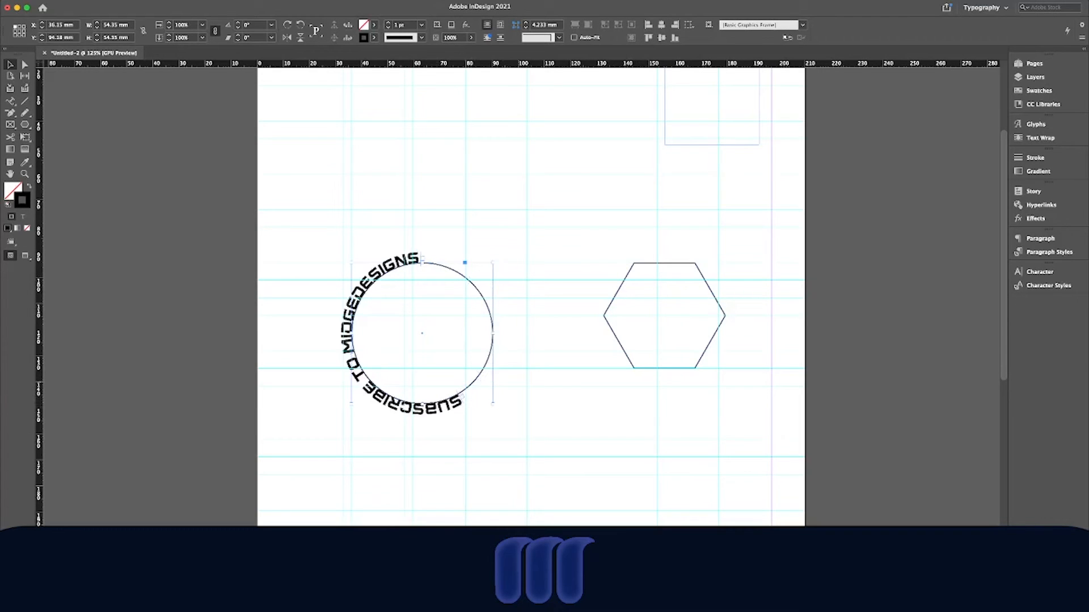
Step: Rotate the circle with its path text by -90° so the text arches over the top
click(444, 343)
click(491, 321)
drag(497, 258, 496, 410)
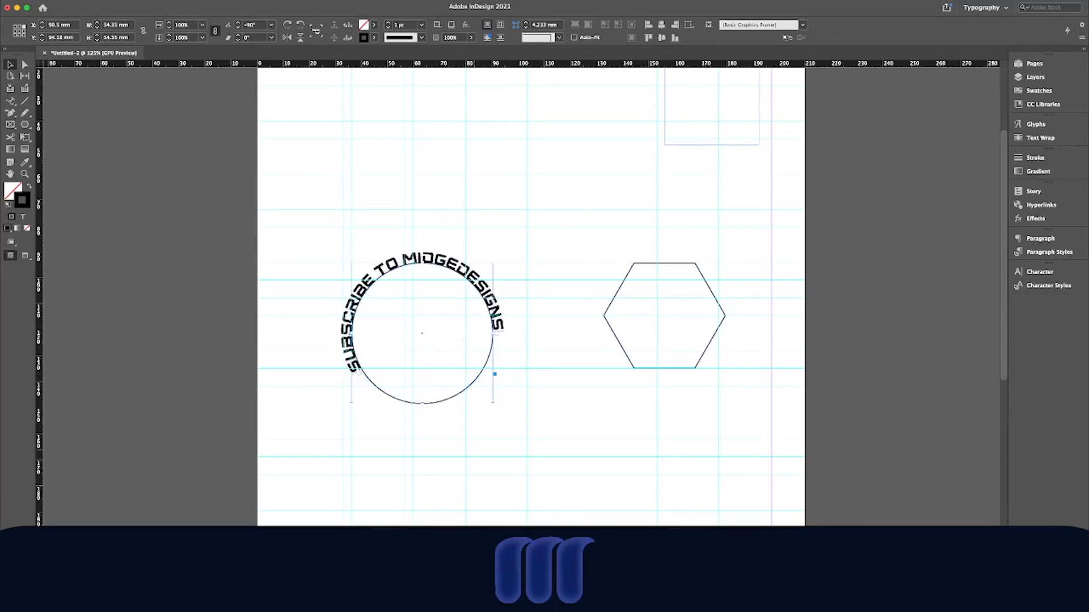
Step: Move the start of the path text up to the circle's leftmost point
click(488, 287)
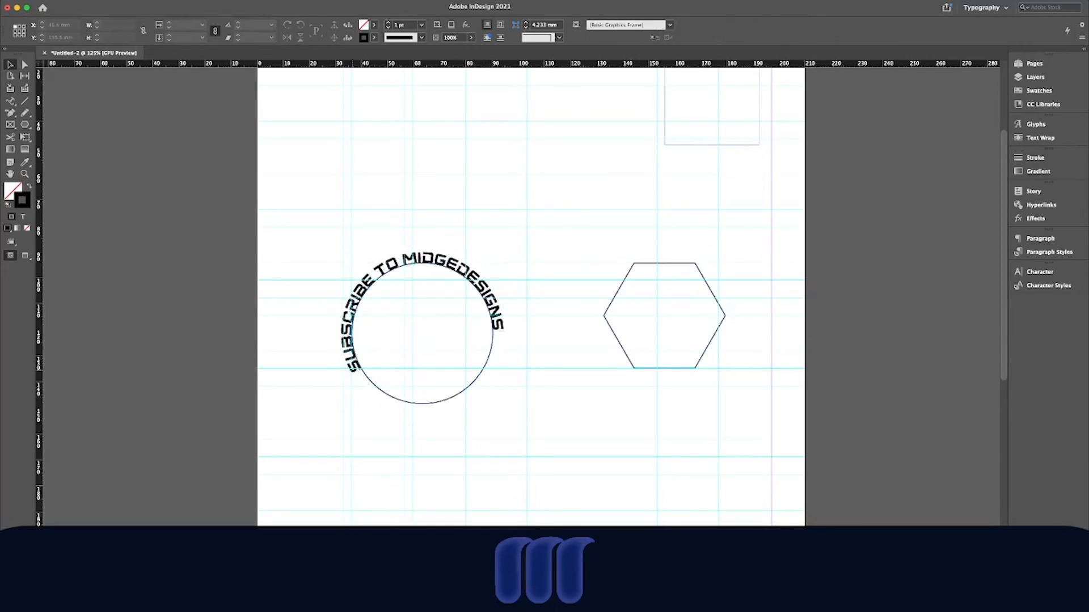
click(353, 370)
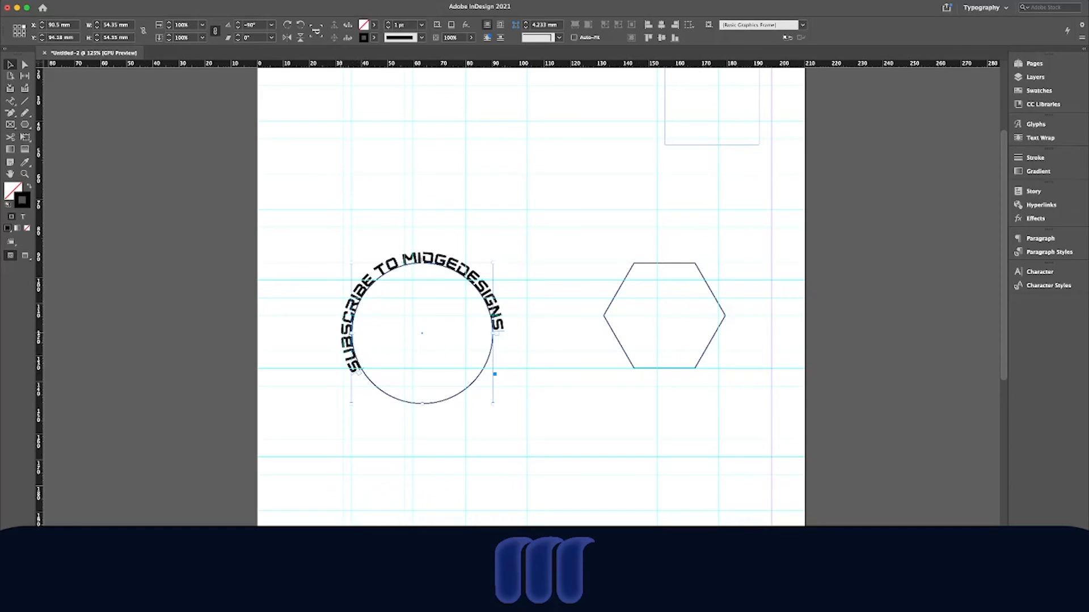
drag(356, 372, 347, 330)
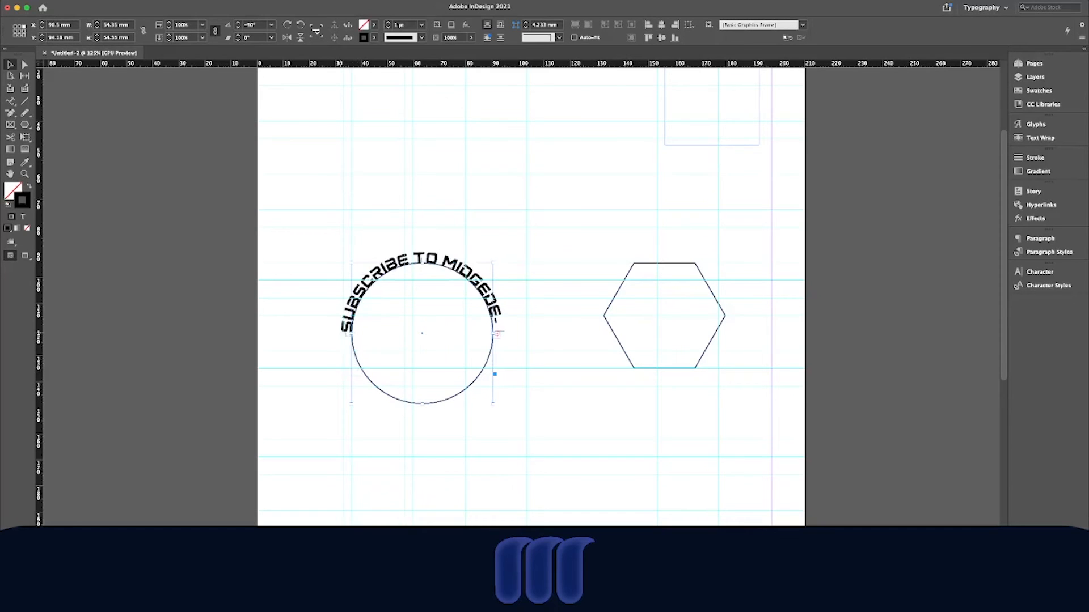
Step: Try flowing the overset end of the path text into a new frame beside the circle, and undo it
click(497, 335)
click(290, 336)
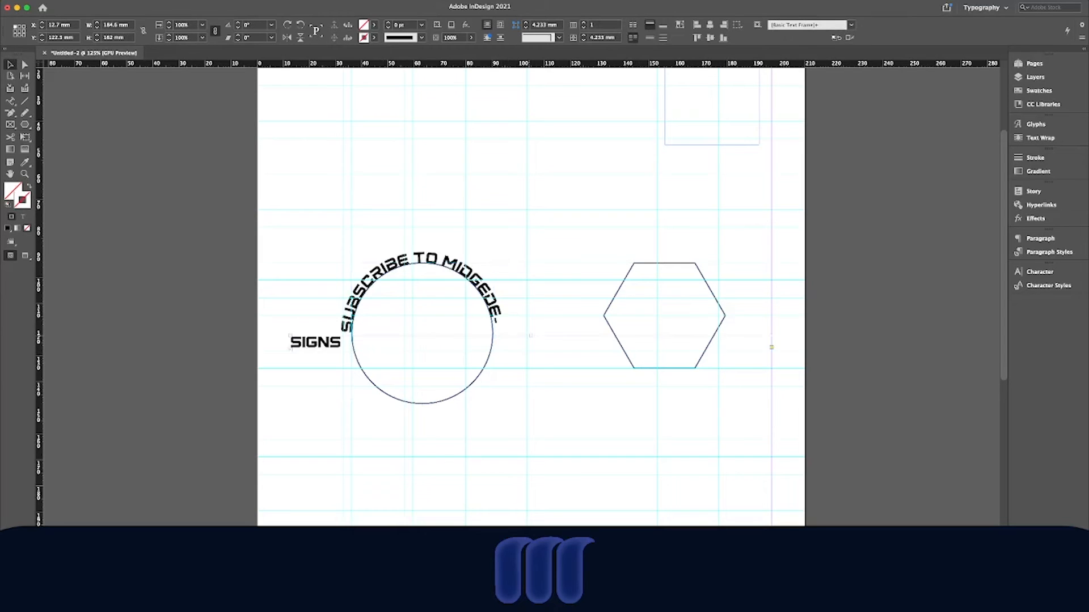
key(super+z)
key(Escape)
click(527, 335)
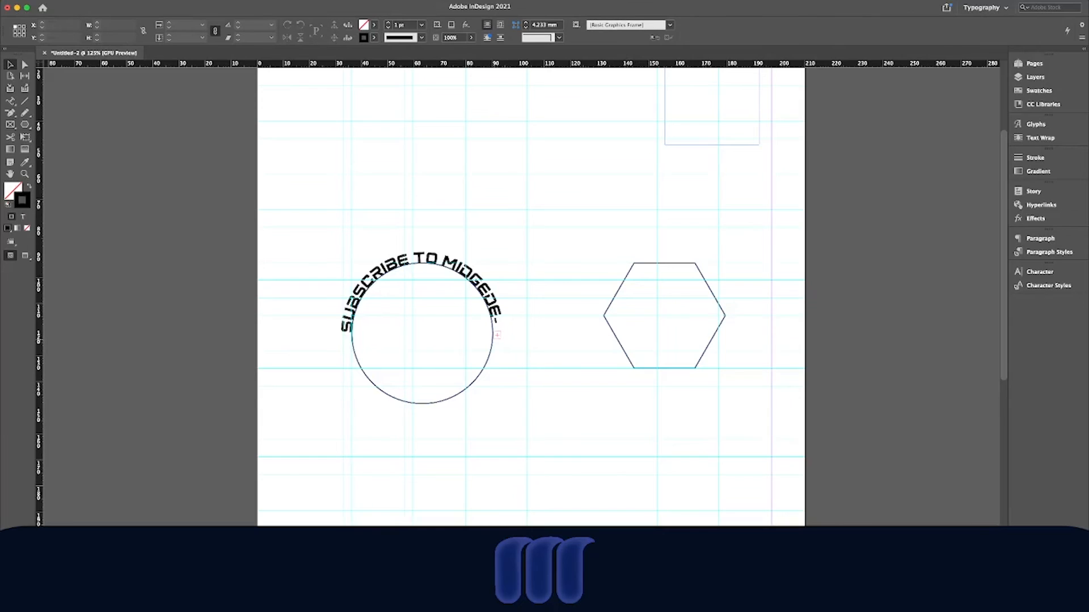
Step: Extend the path text's end limit to the circle's bottom and shift its start slightly down the left side to centre the full text over the top
key(super+equal)
key(super+equal)
key(super+equal)
click(461, 369)
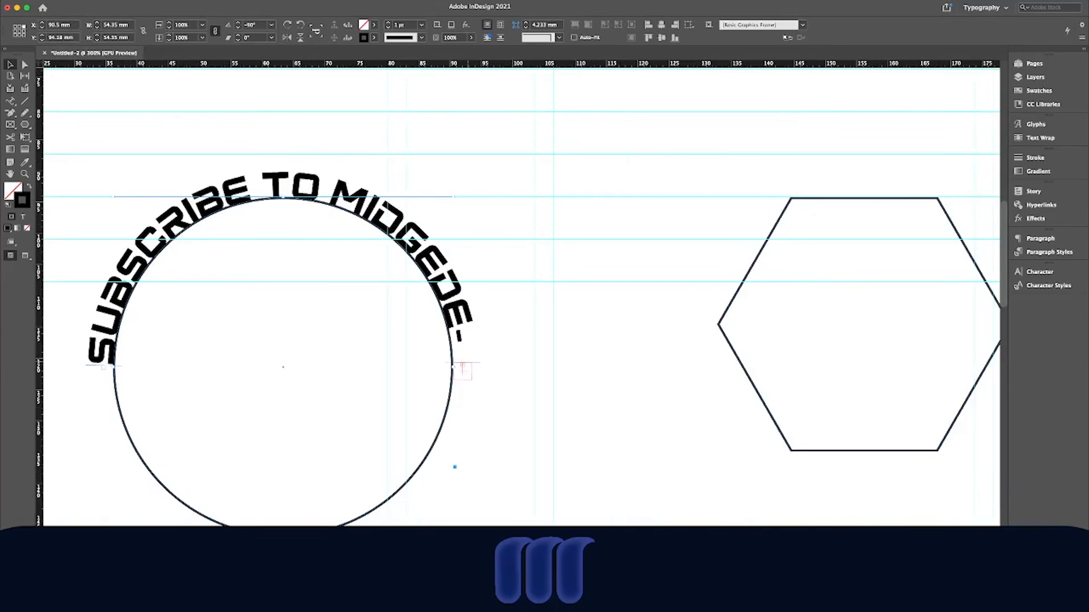
drag(462, 368, 372, 519)
key(super+minus)
key(super+minus)
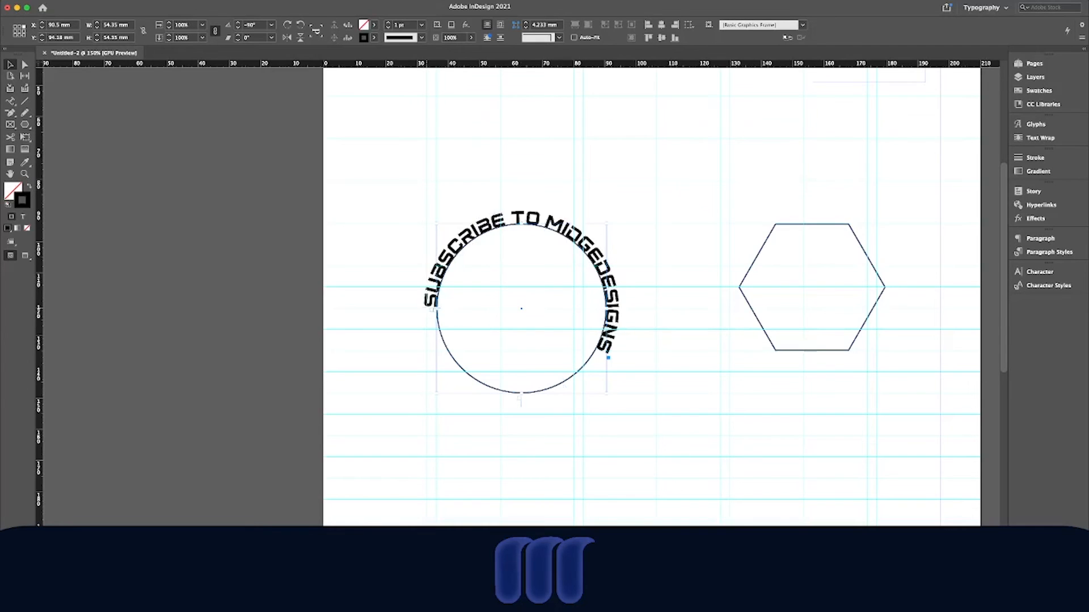
drag(428, 343, 427, 332)
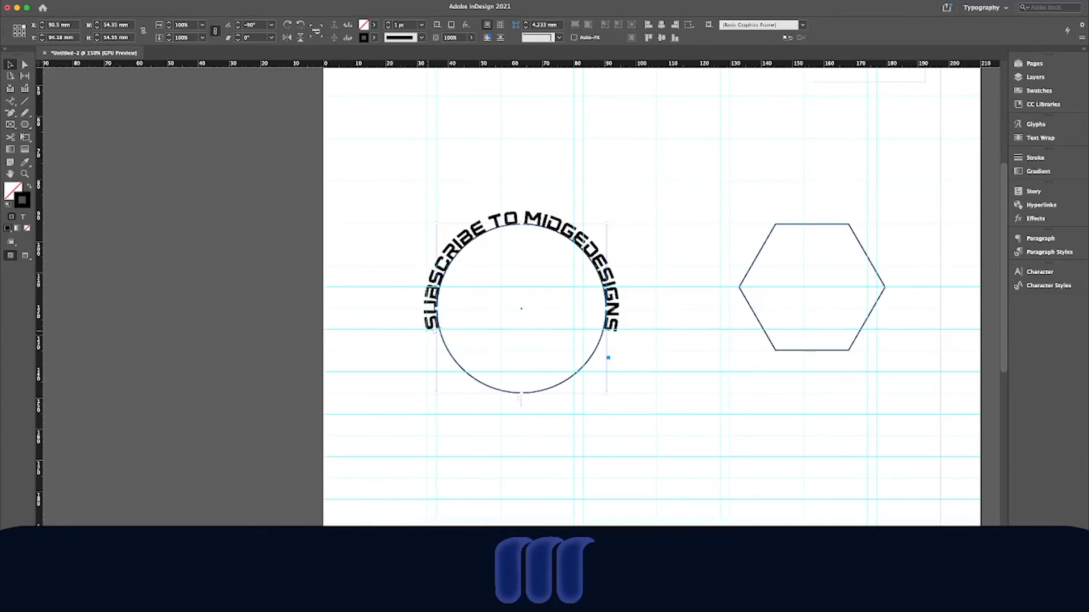
click(697, 341)
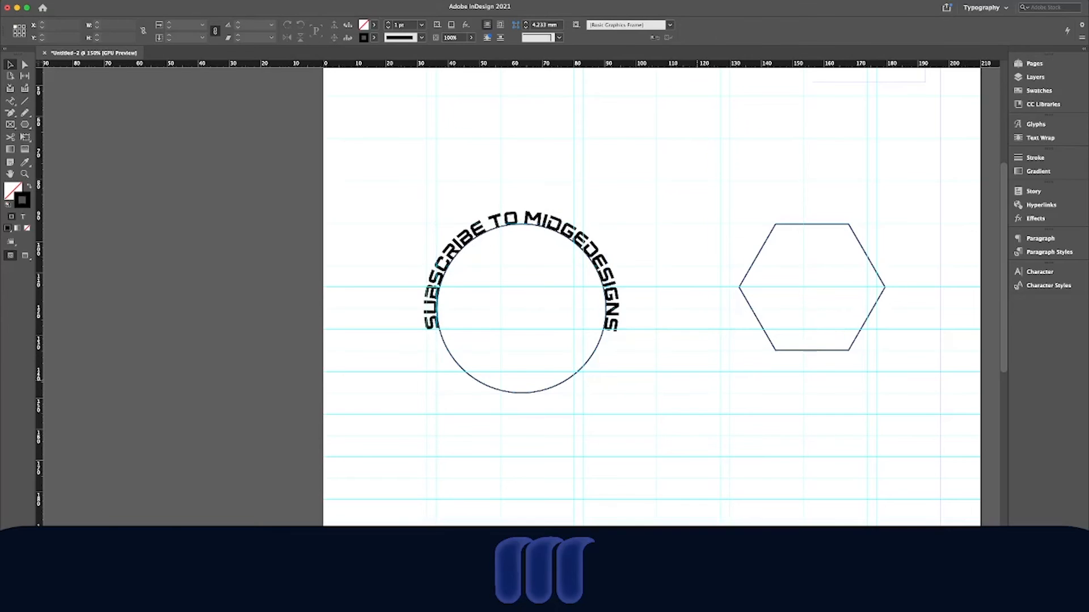
Step: Remove the stroke from the circle carrying the arched text and preview the page without guides
scroll(652, 307, up, 1)
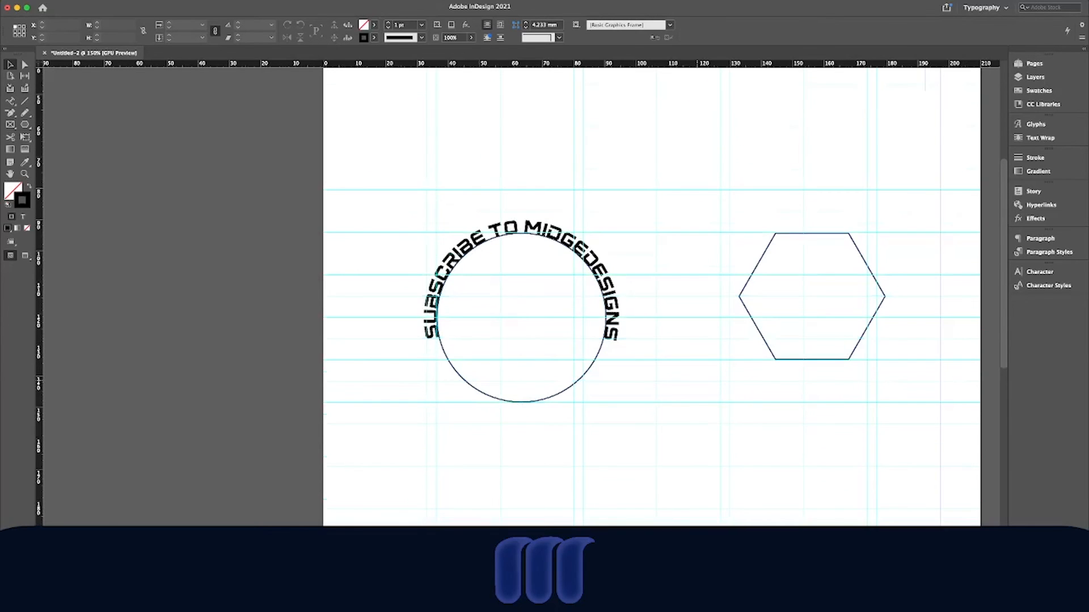
key(super+minus)
key(super+minus)
scroll(569, 327, right, 1)
click(570, 326)
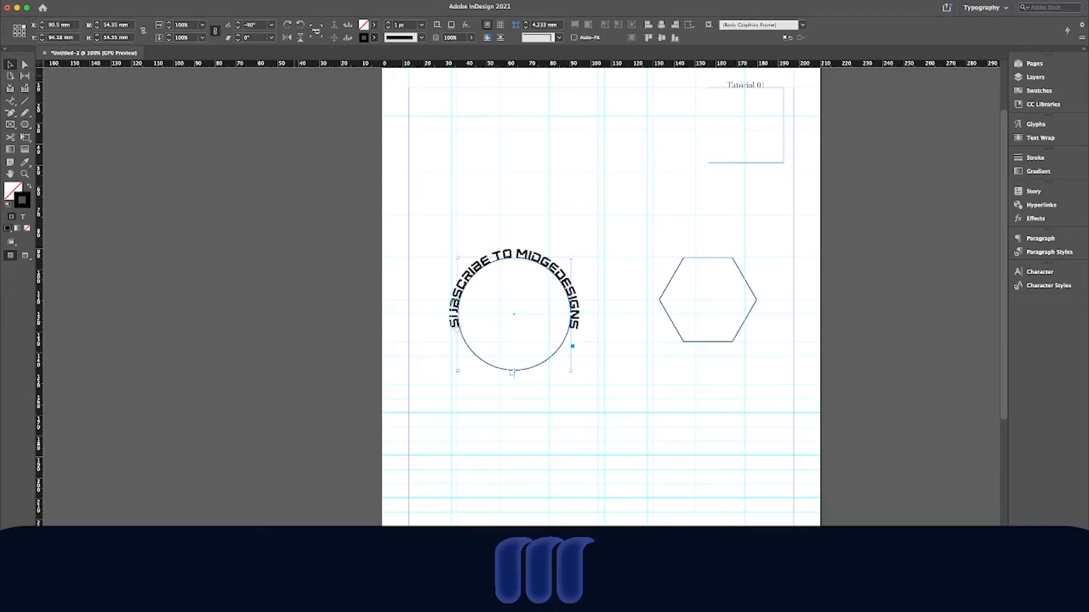
key(slash)
key(super+shift+a)
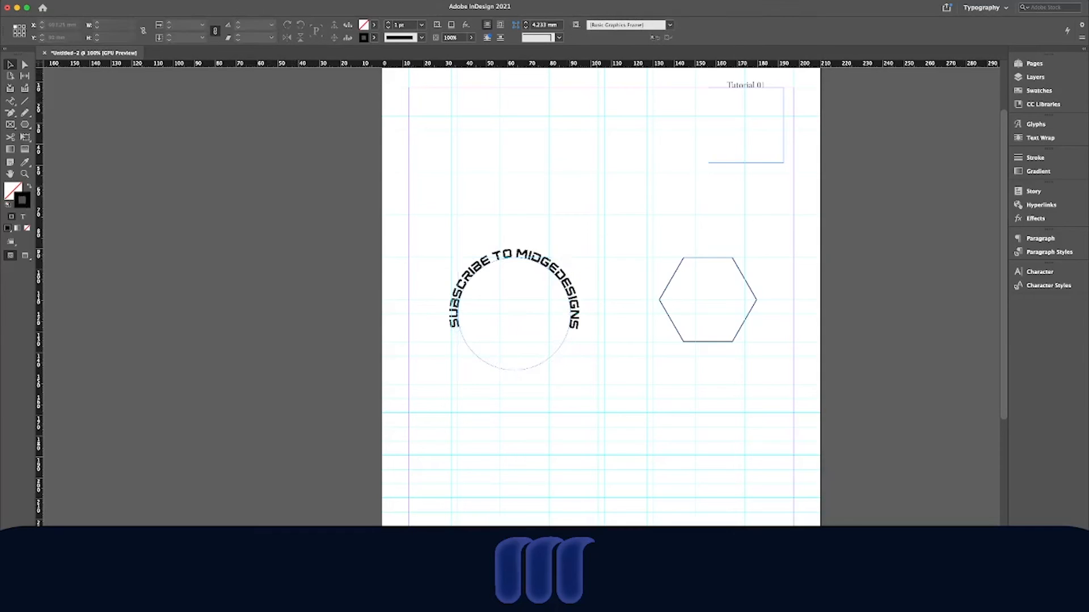
key(w)
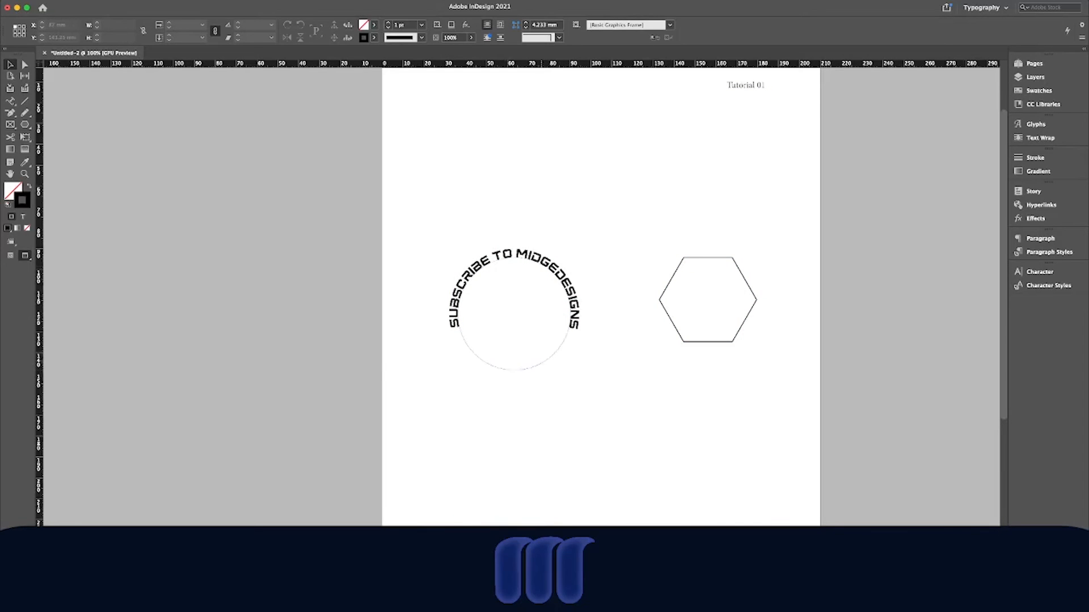
Step: Move the circle with its arched text up and slightly right, to about X 100 mm and Y 63.5 mm
drag(536, 365, 556, 301)
scroll(556, 301, down, 1)
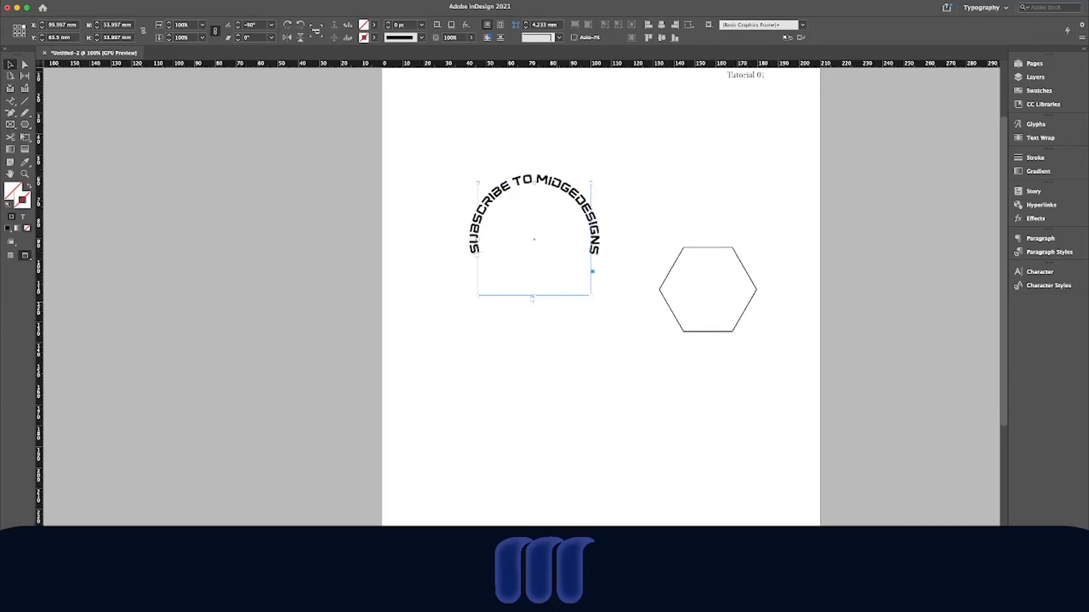
click(568, 323)
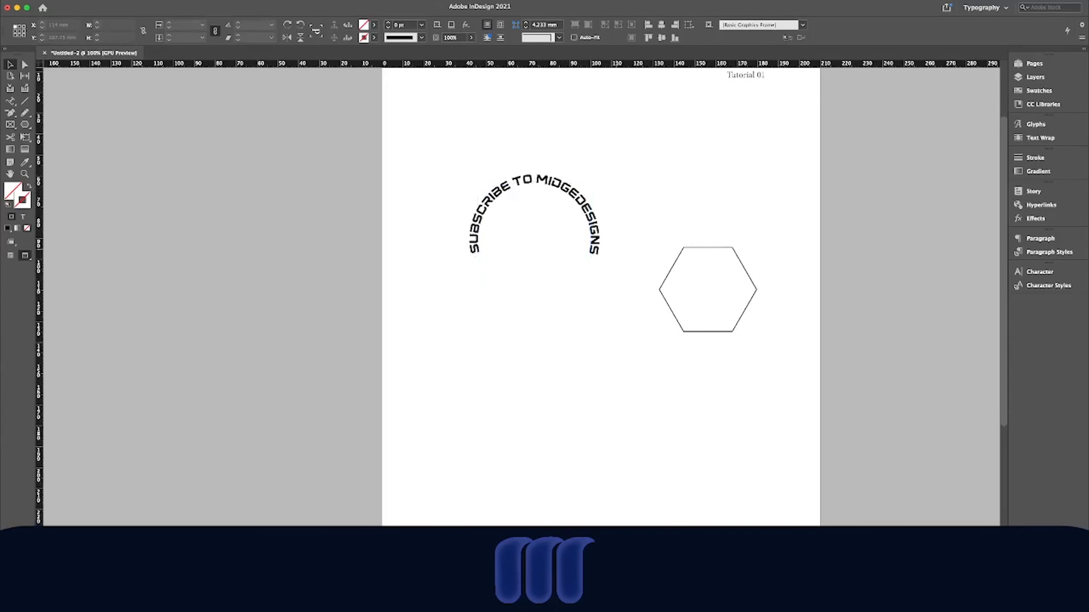
Step: Turn off the preview and add the path text "Curve text on objects" to the hexagon, starting on its upper edge
scroll(649, 292, up, 2)
scroll(649, 292, right, 1)
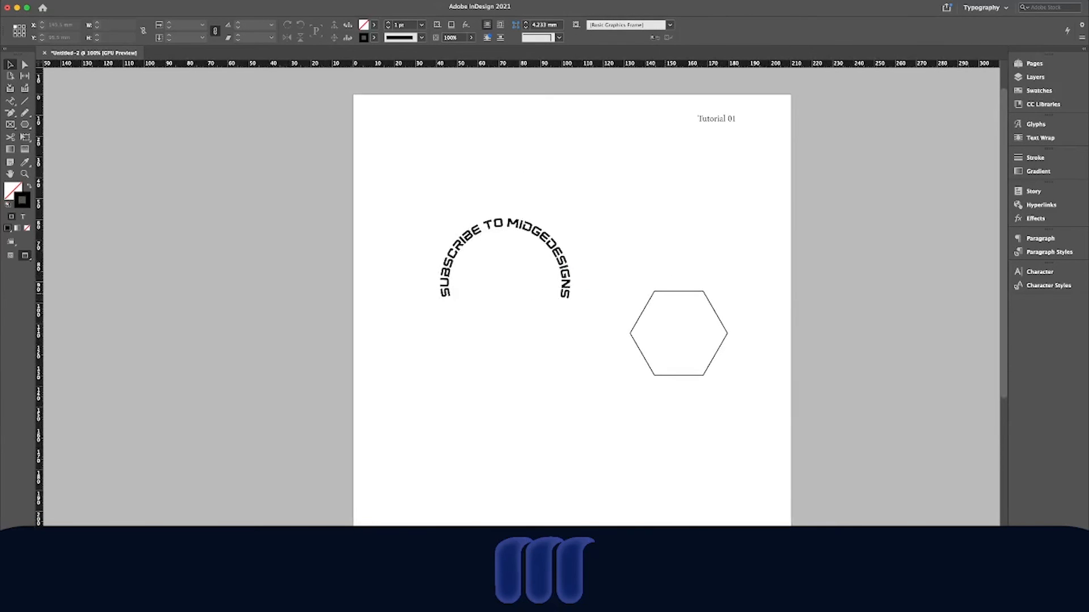
click(658, 292)
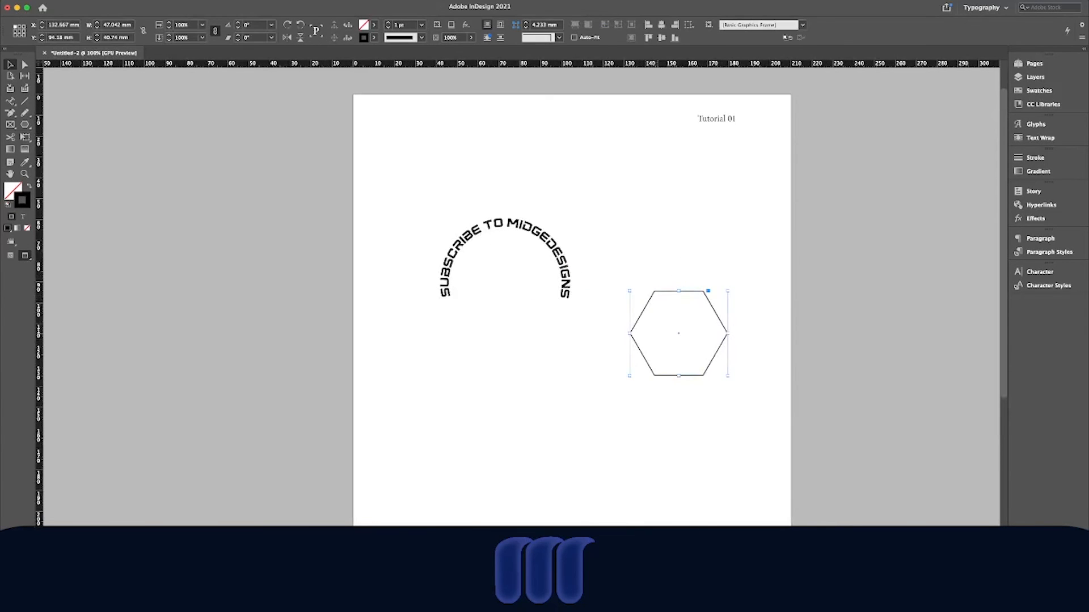
key(w)
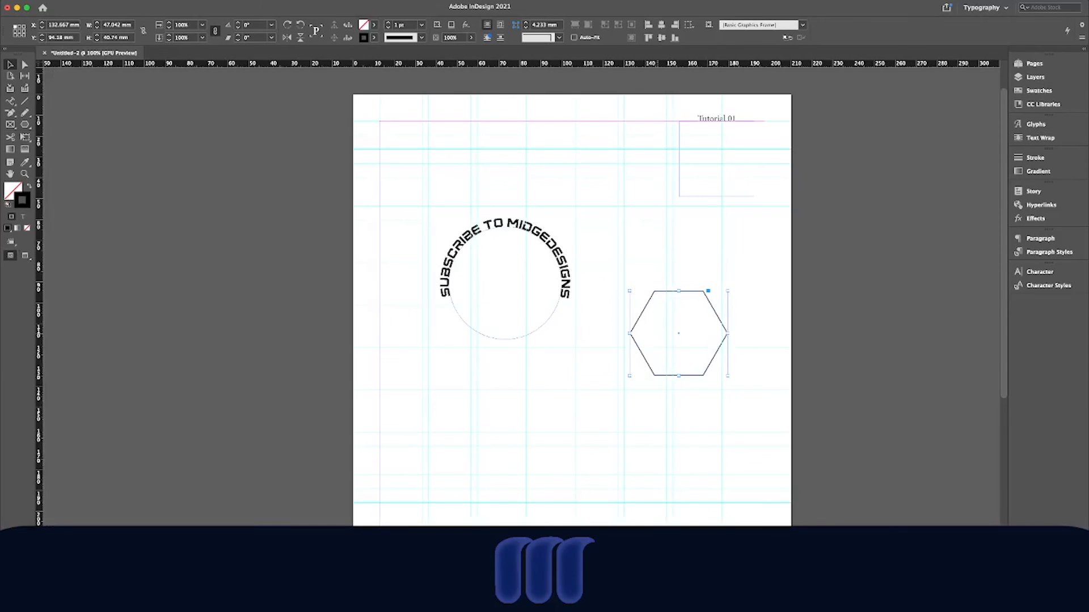
scroll(657, 334, right, 3)
key(super+equal)
key(super+equal)
key(super+equal)
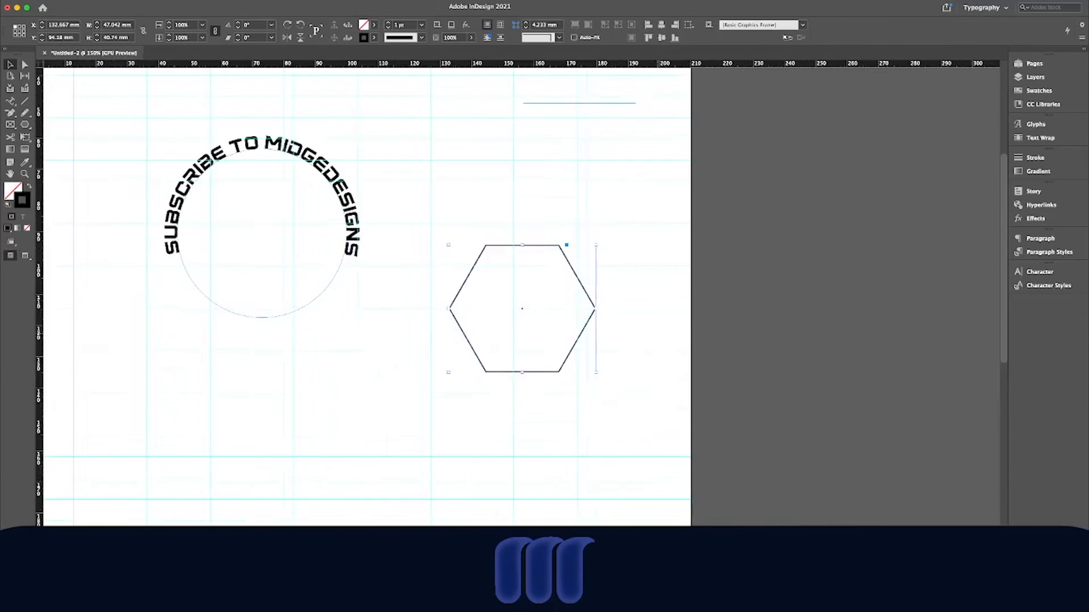
key(p)
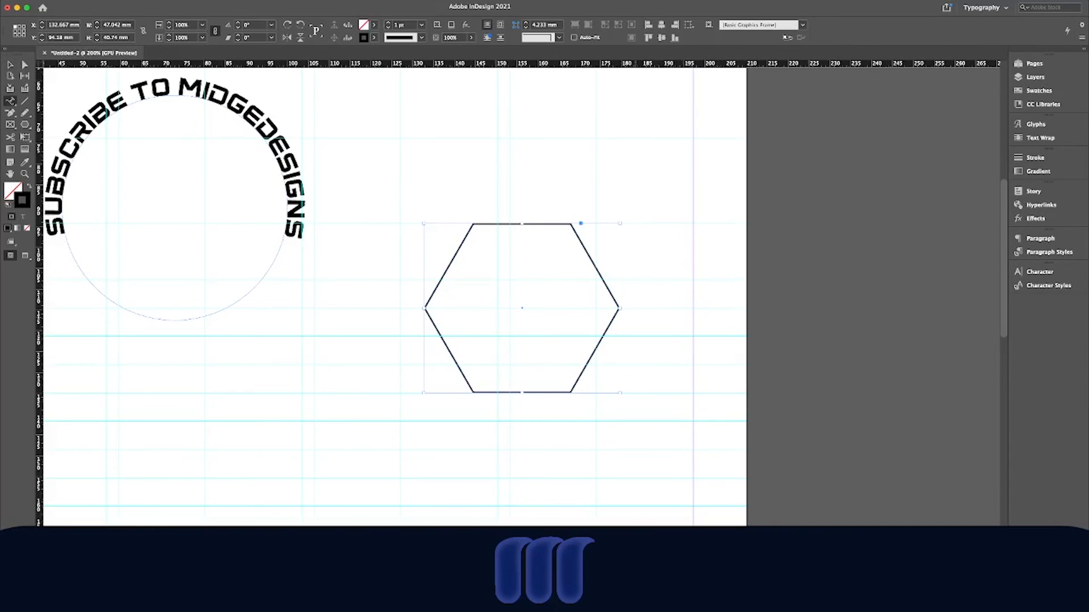
key(t)
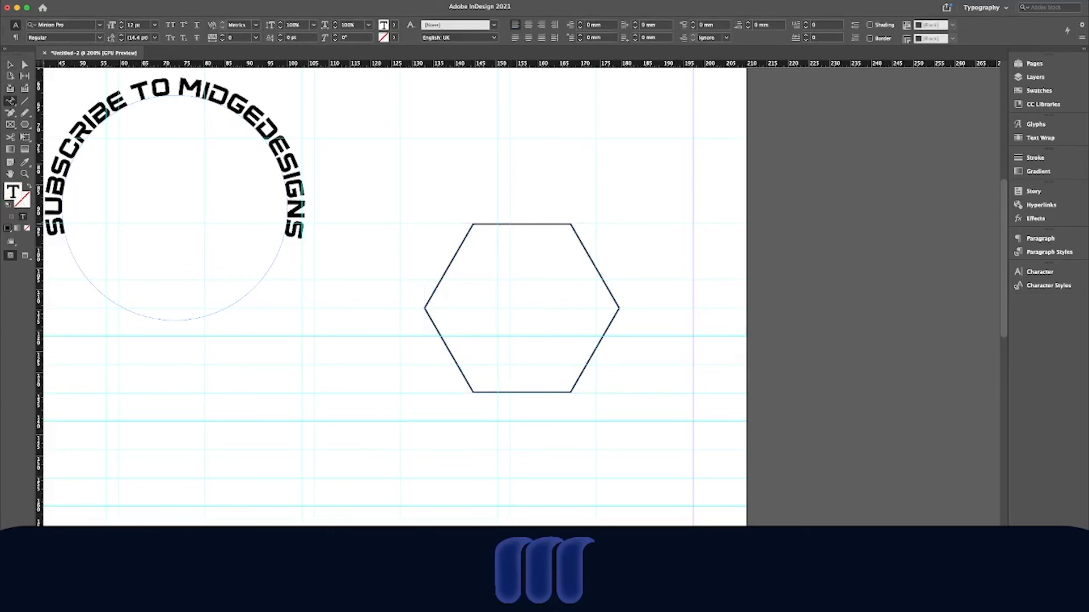
click(511, 221)
text(Curve text on objects)
Step: Set all of the hexagon's path text in Impact at 16 pt
key(super+a)
scroll(397, 295, down, 2)
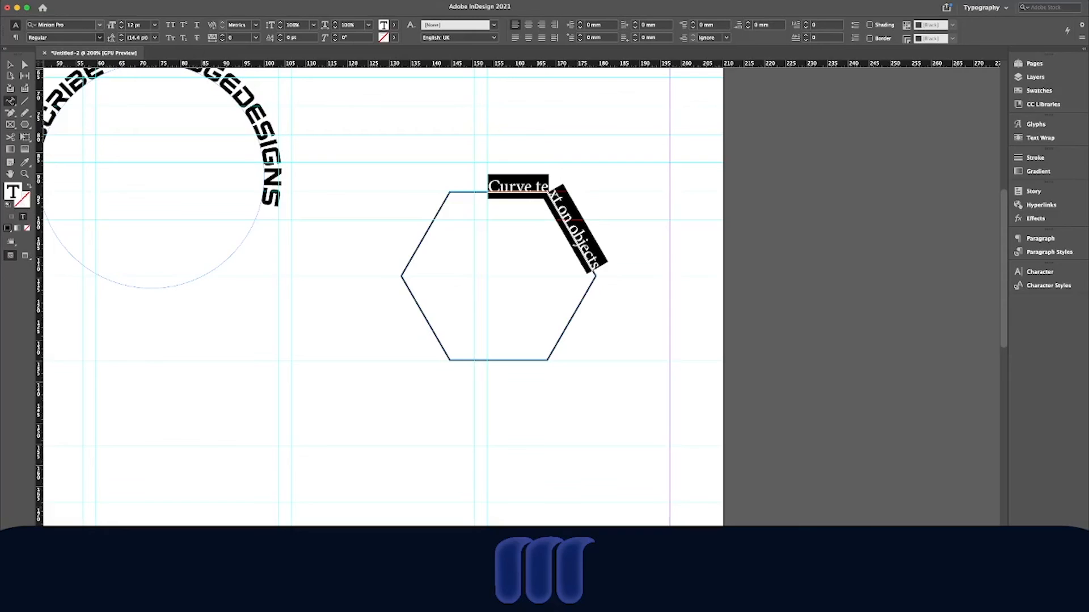
click(99, 25)
click(106, 85)
click(120, 24)
click(121, 23)
click(120, 24)
click(121, 24)
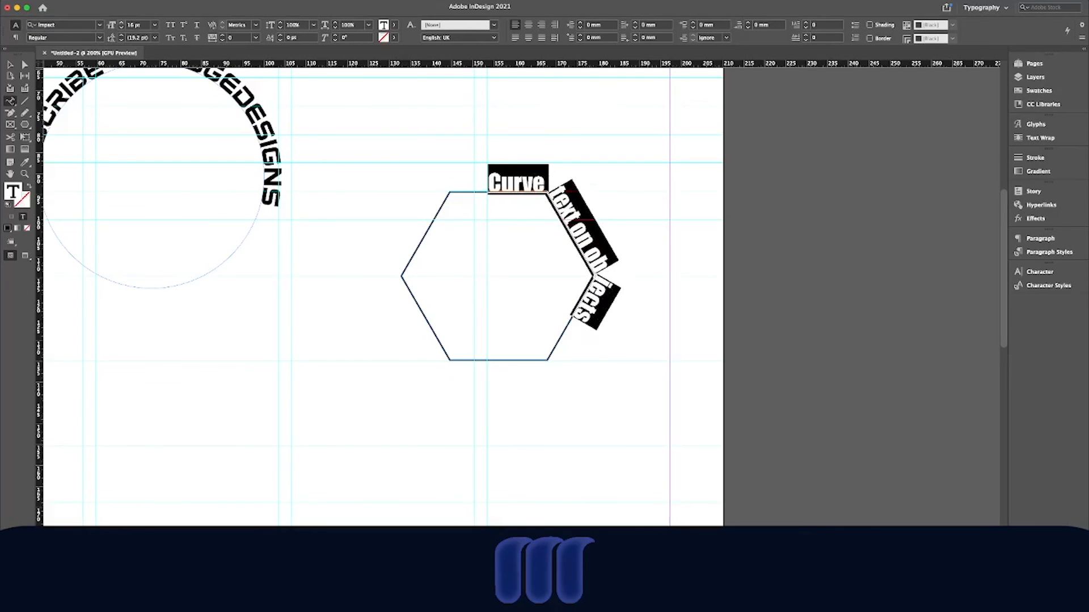
key(Escape)
key(super+shift+a)
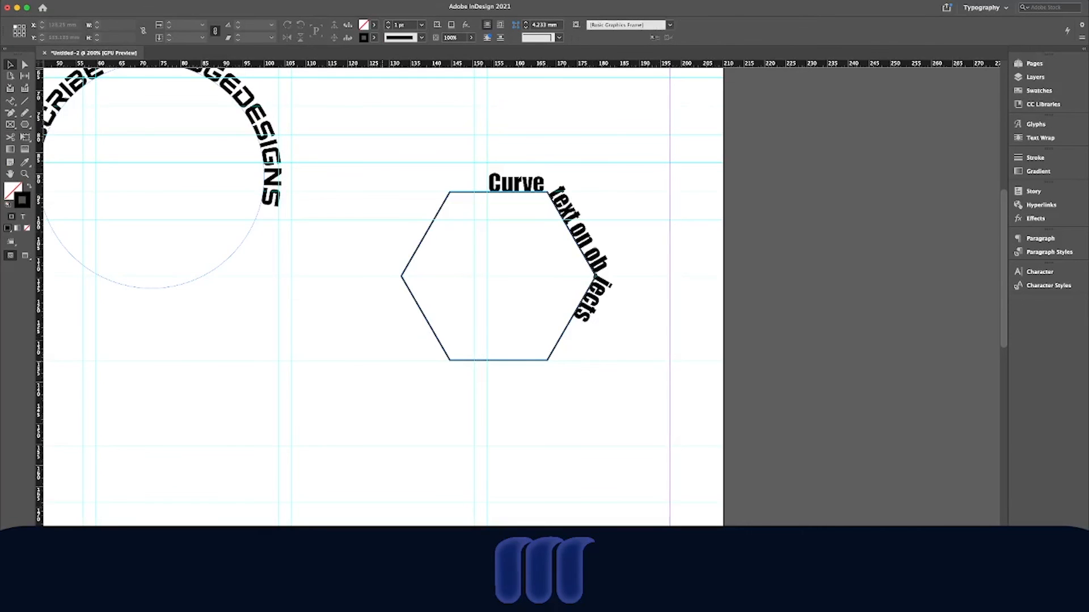
Step: Remove the hexagon's stroke and briefly preview the page without guides or frame edges
scroll(380, 295, down, 1)
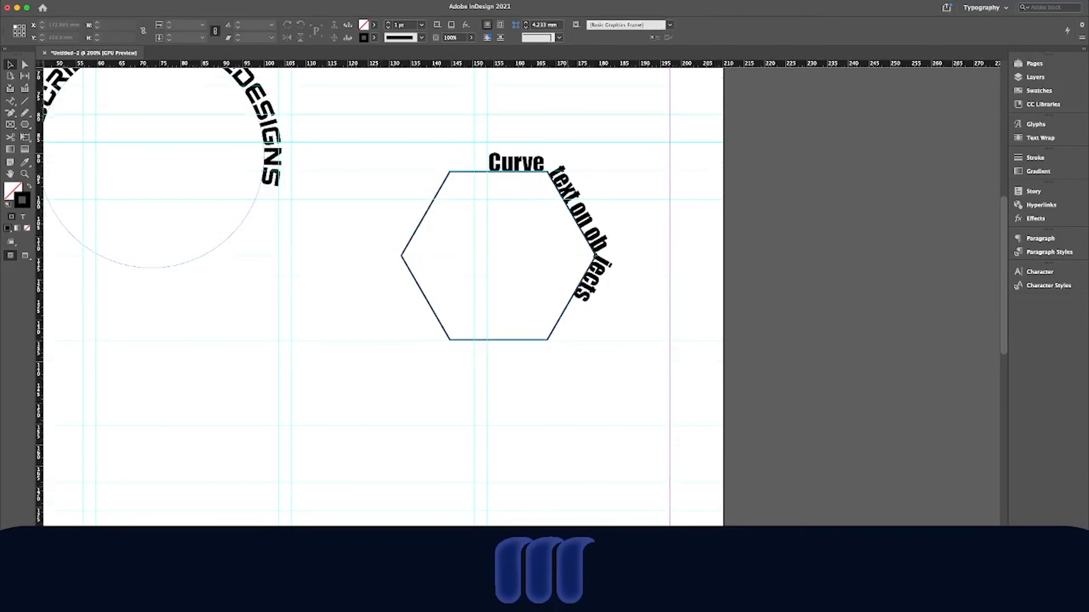
click(571, 298)
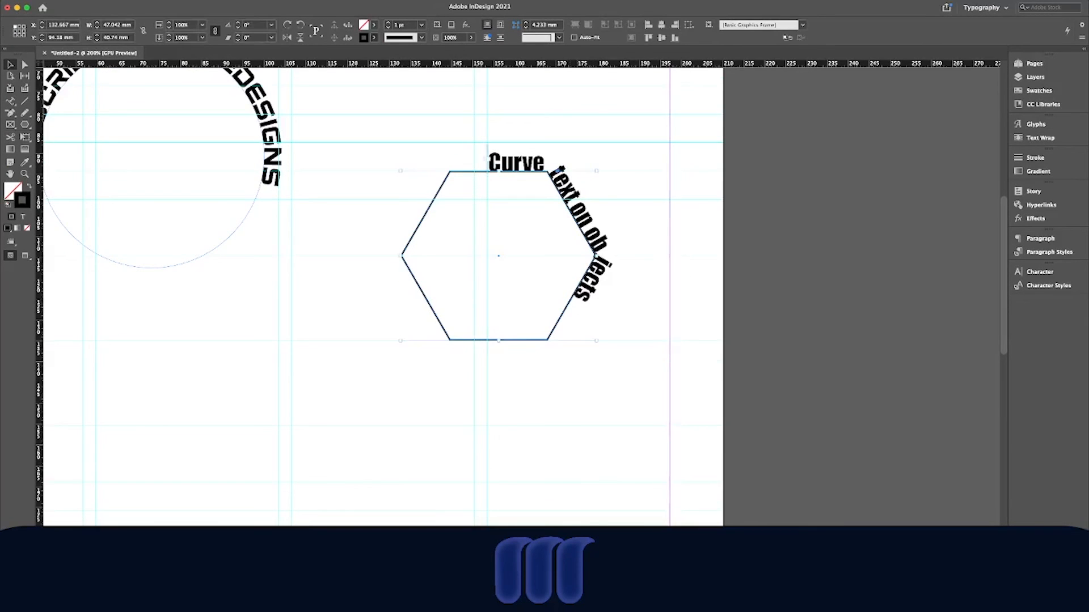
key(/)
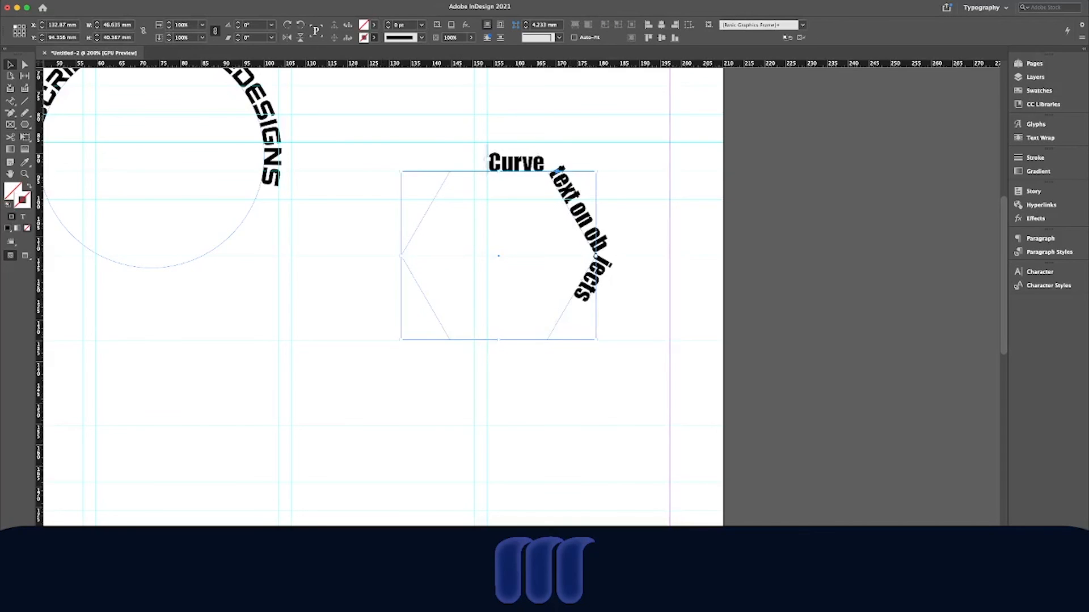
key(super+shift+a)
key(w)
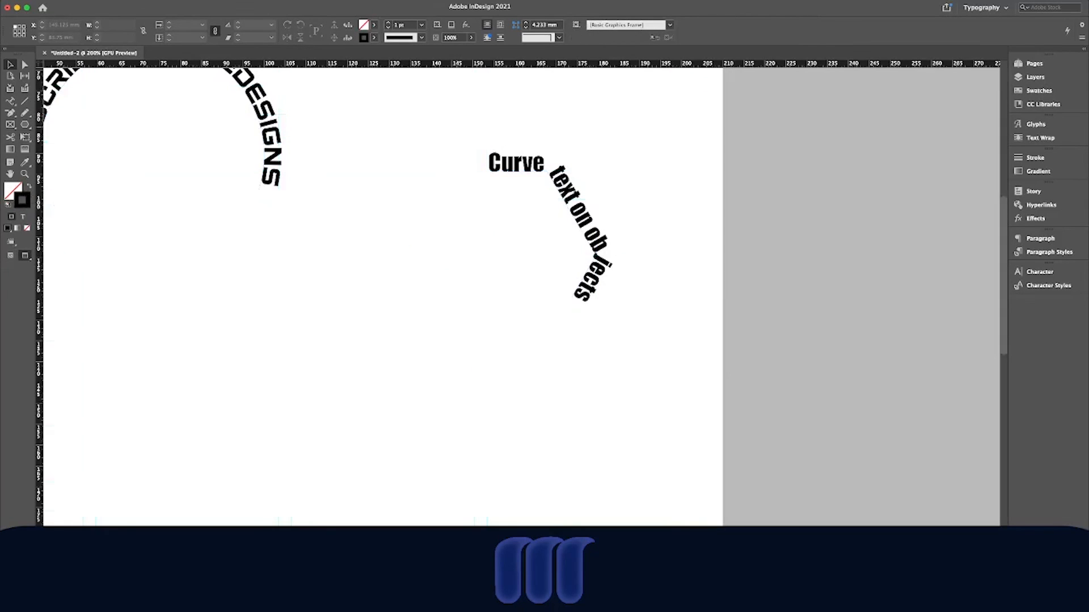
key(w)
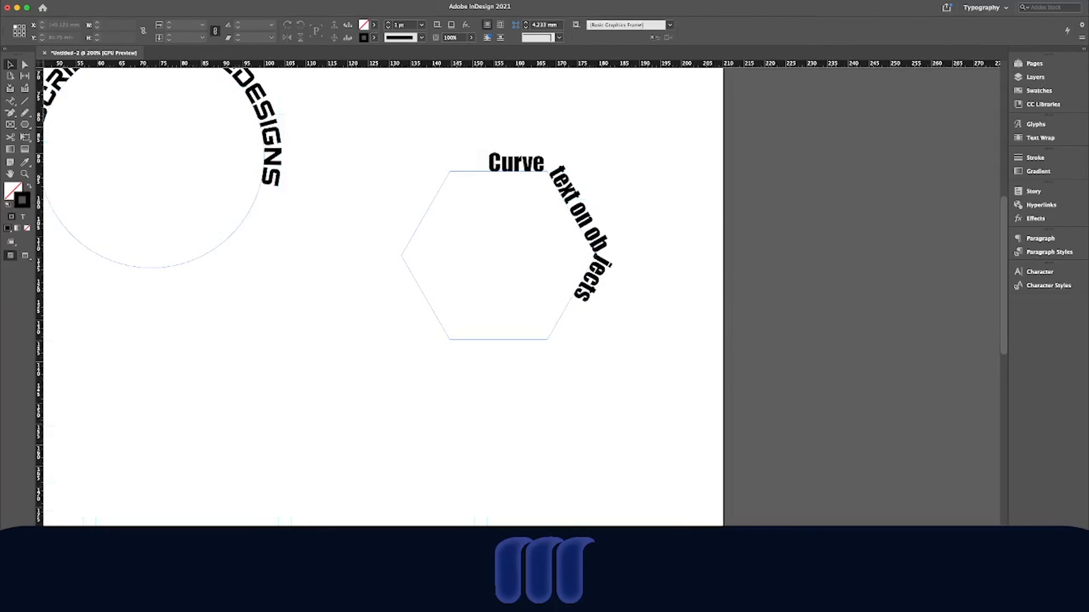
Step: Change the font of all the text around the circle to Arial Black
key(super+minus)
key(super+minus)
key(super+minus)
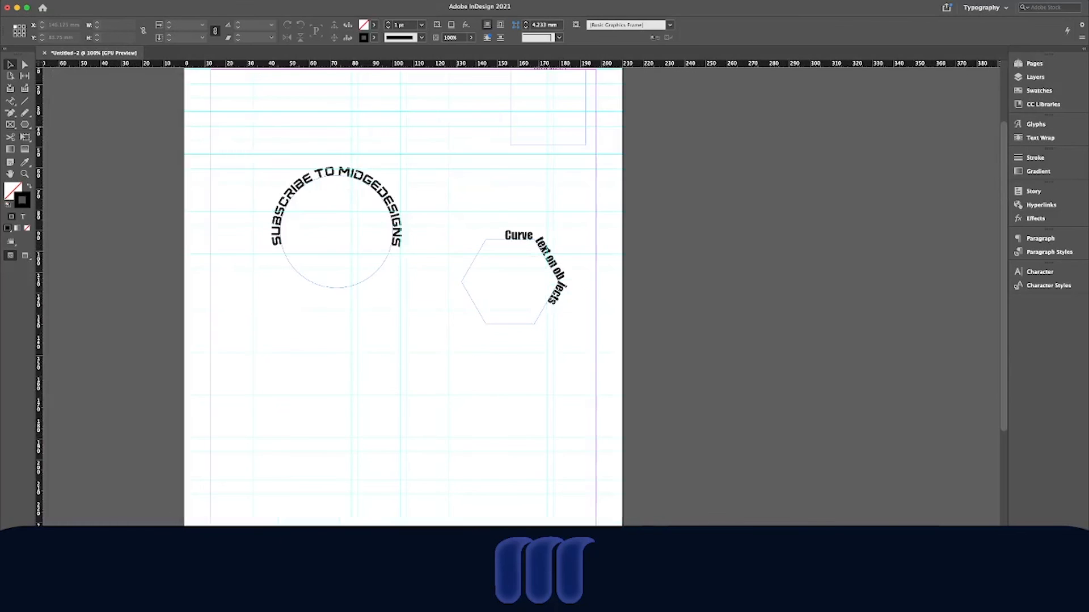
scroll(522, 297, up, 4)
scroll(522, 296, left, 1)
scroll(522, 297, down, 1)
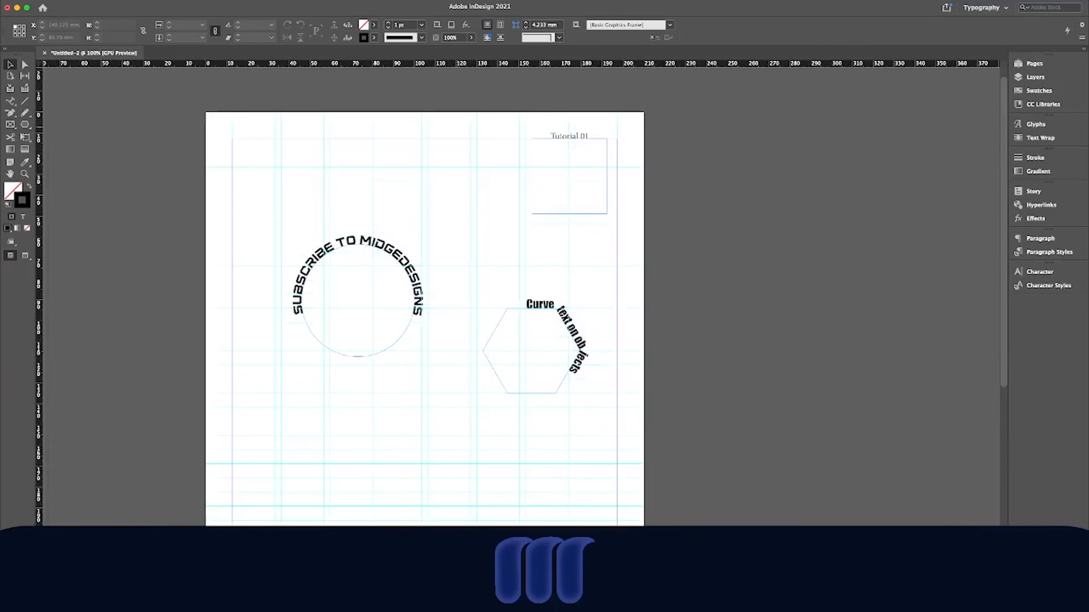
key(p)
click(413, 313)
key(super+=)
key(super+=)
key(super+=)
key(super+=)
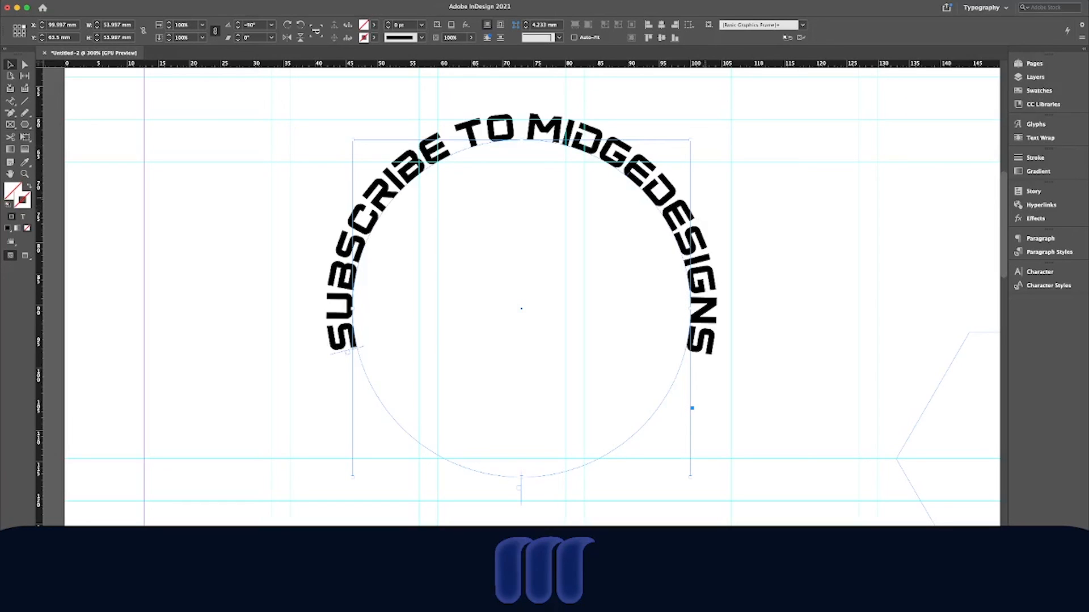
double_click(688, 235)
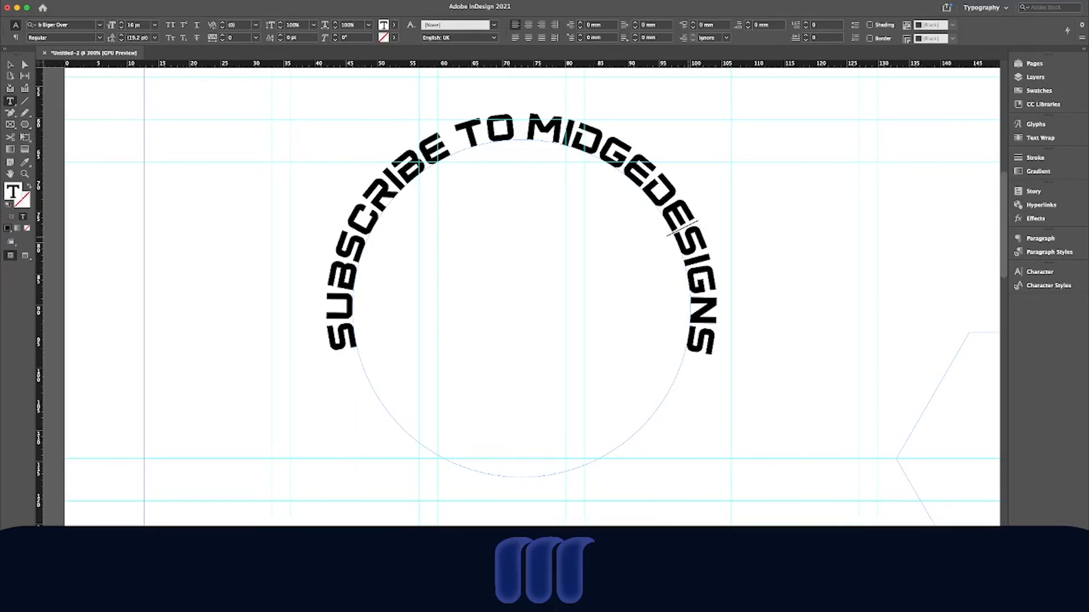
key(super+a)
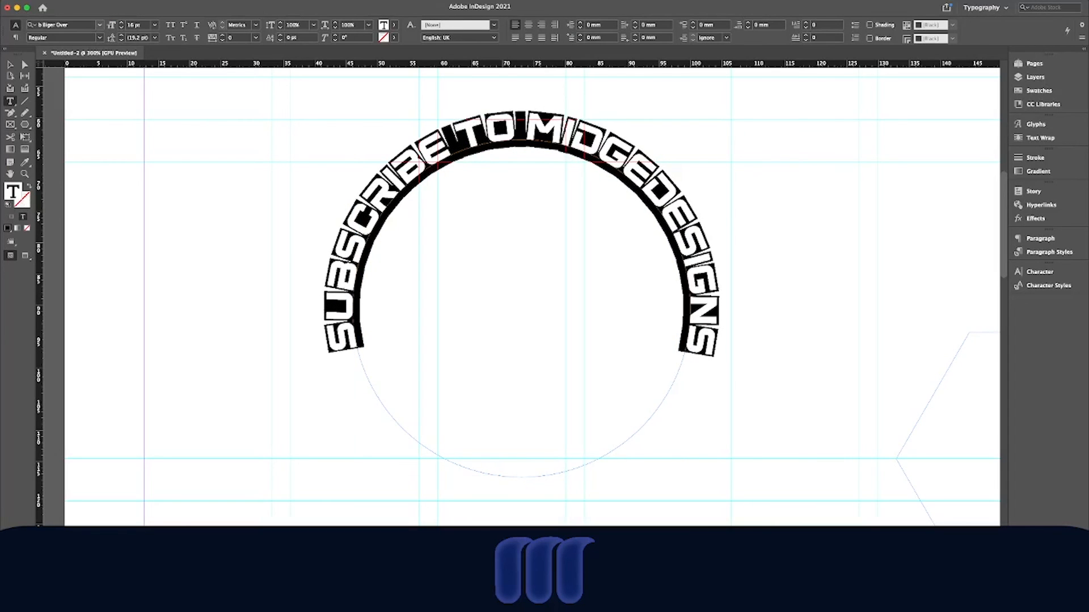
click(57, 25)
text(Arial Black)
key(Return)
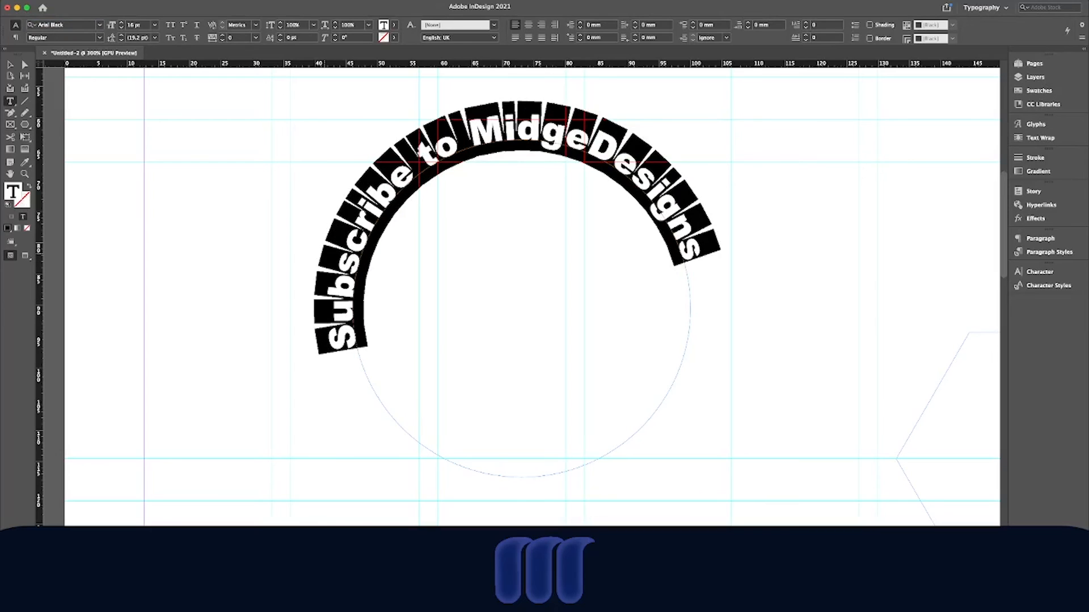
key(Escape)
key(super+shift+a)
scroll(533, 301, down, 1)
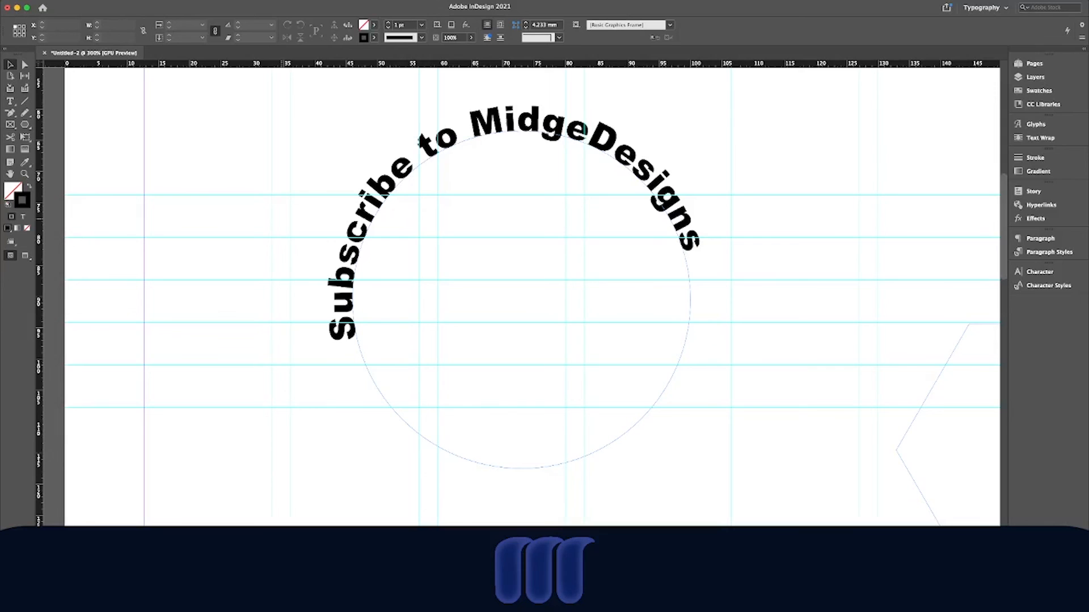
key(super+minus)
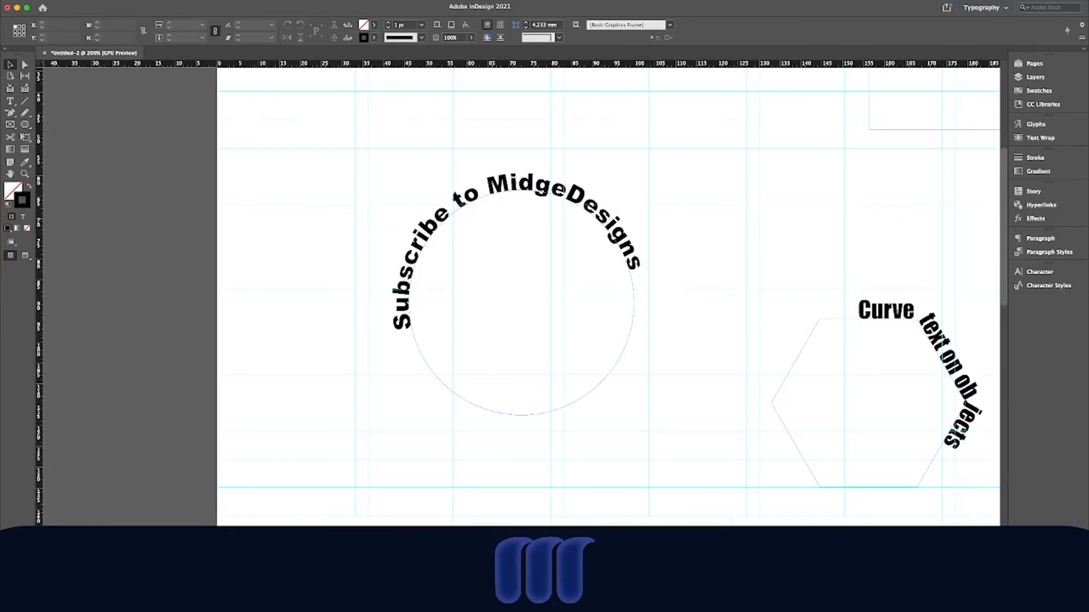
key(super+minus)
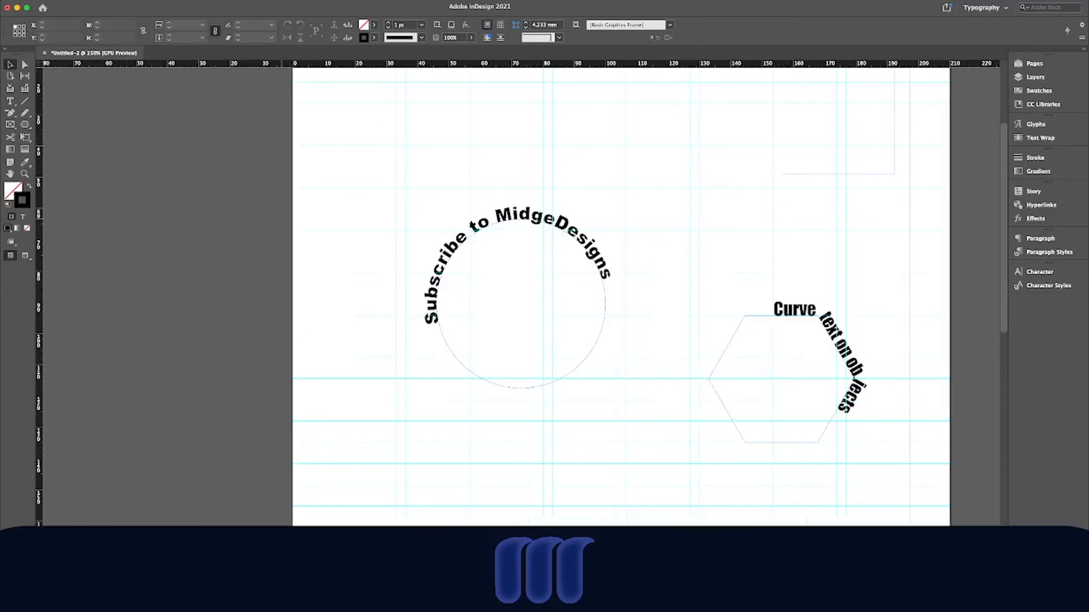
key(super+minus)
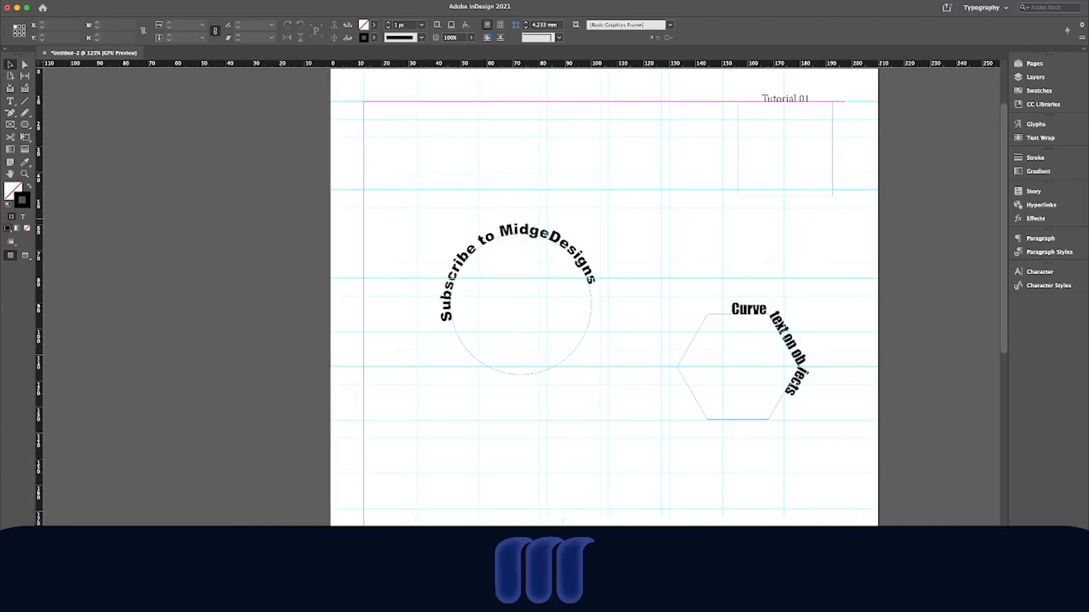